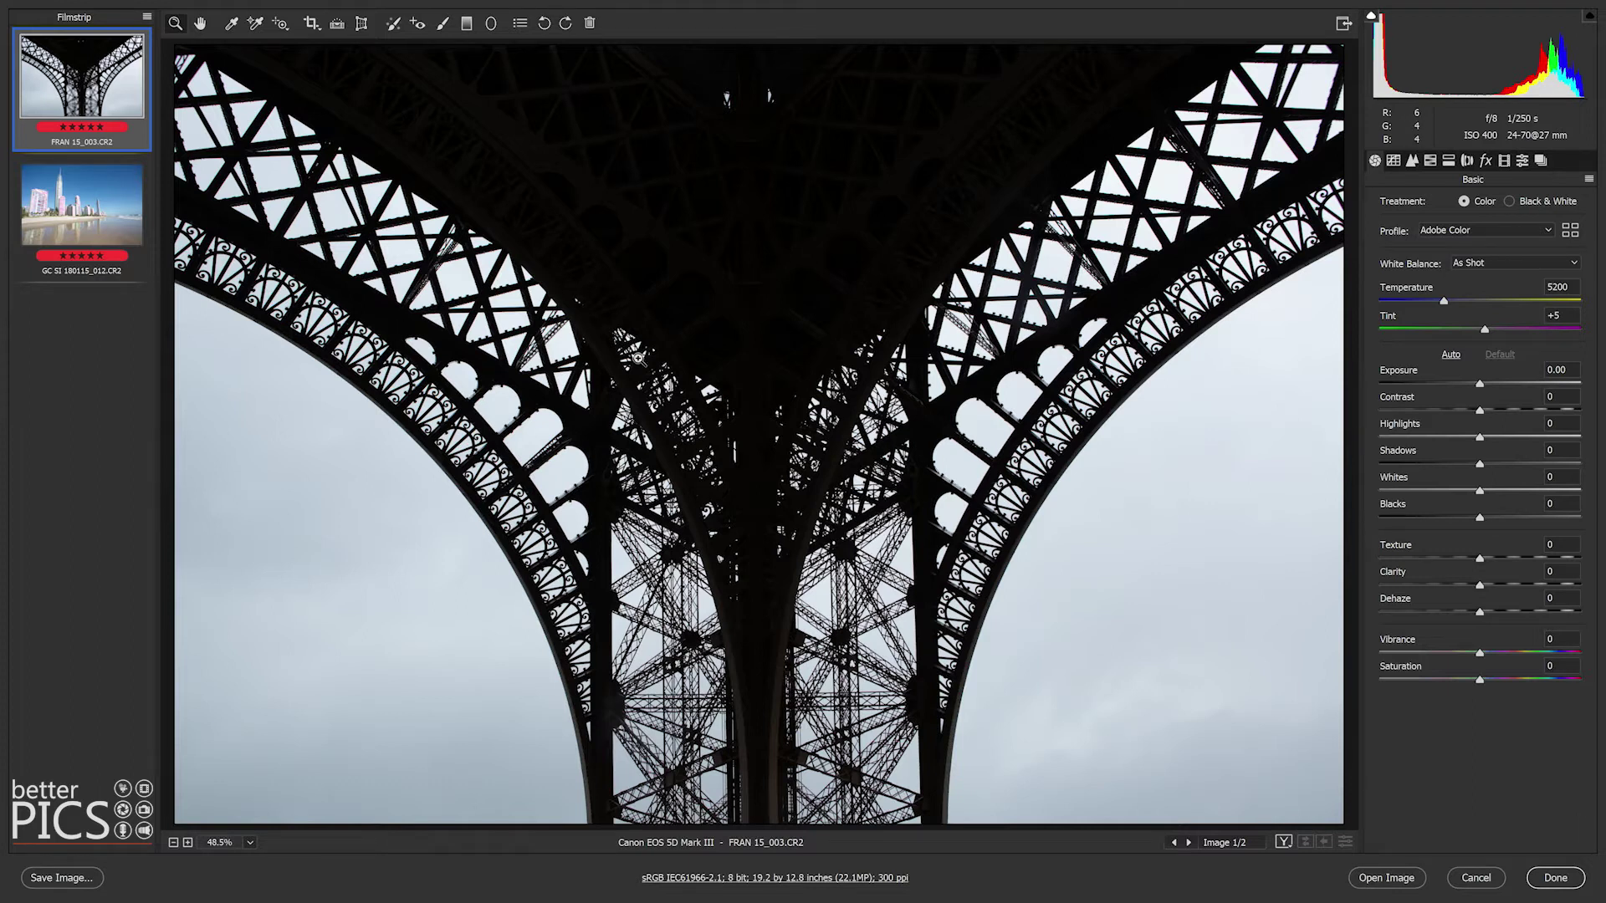
# - Set the exposure of the beach skyline photo GC SI 180115_012.CR2 to -0.60
pyautogui.click(81, 233)
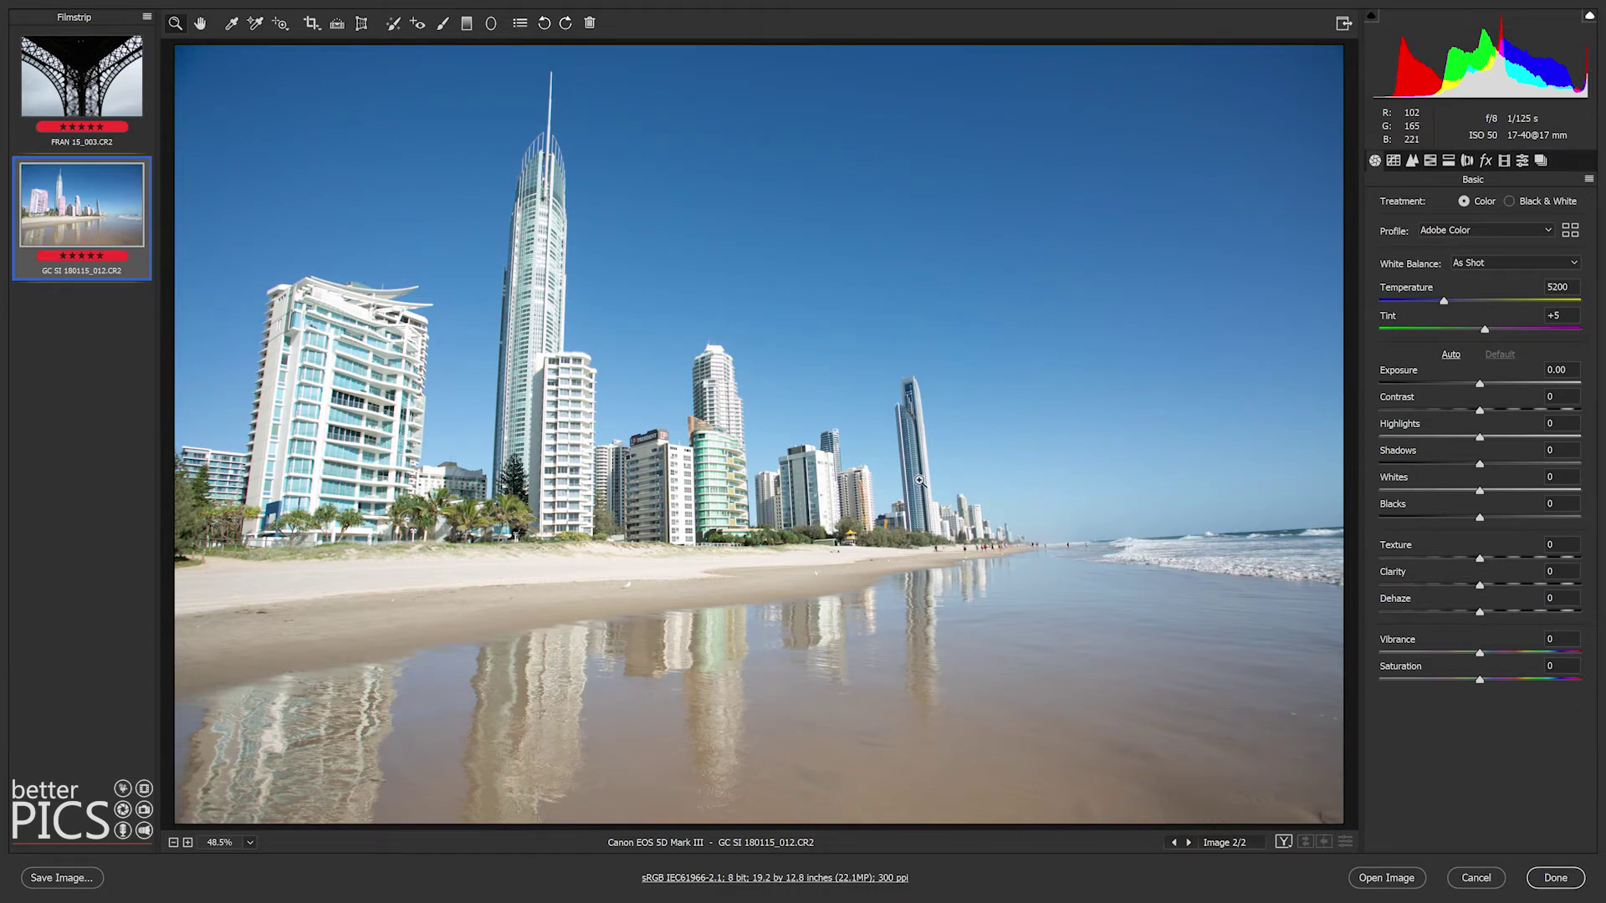
pyautogui.click(1469, 385)
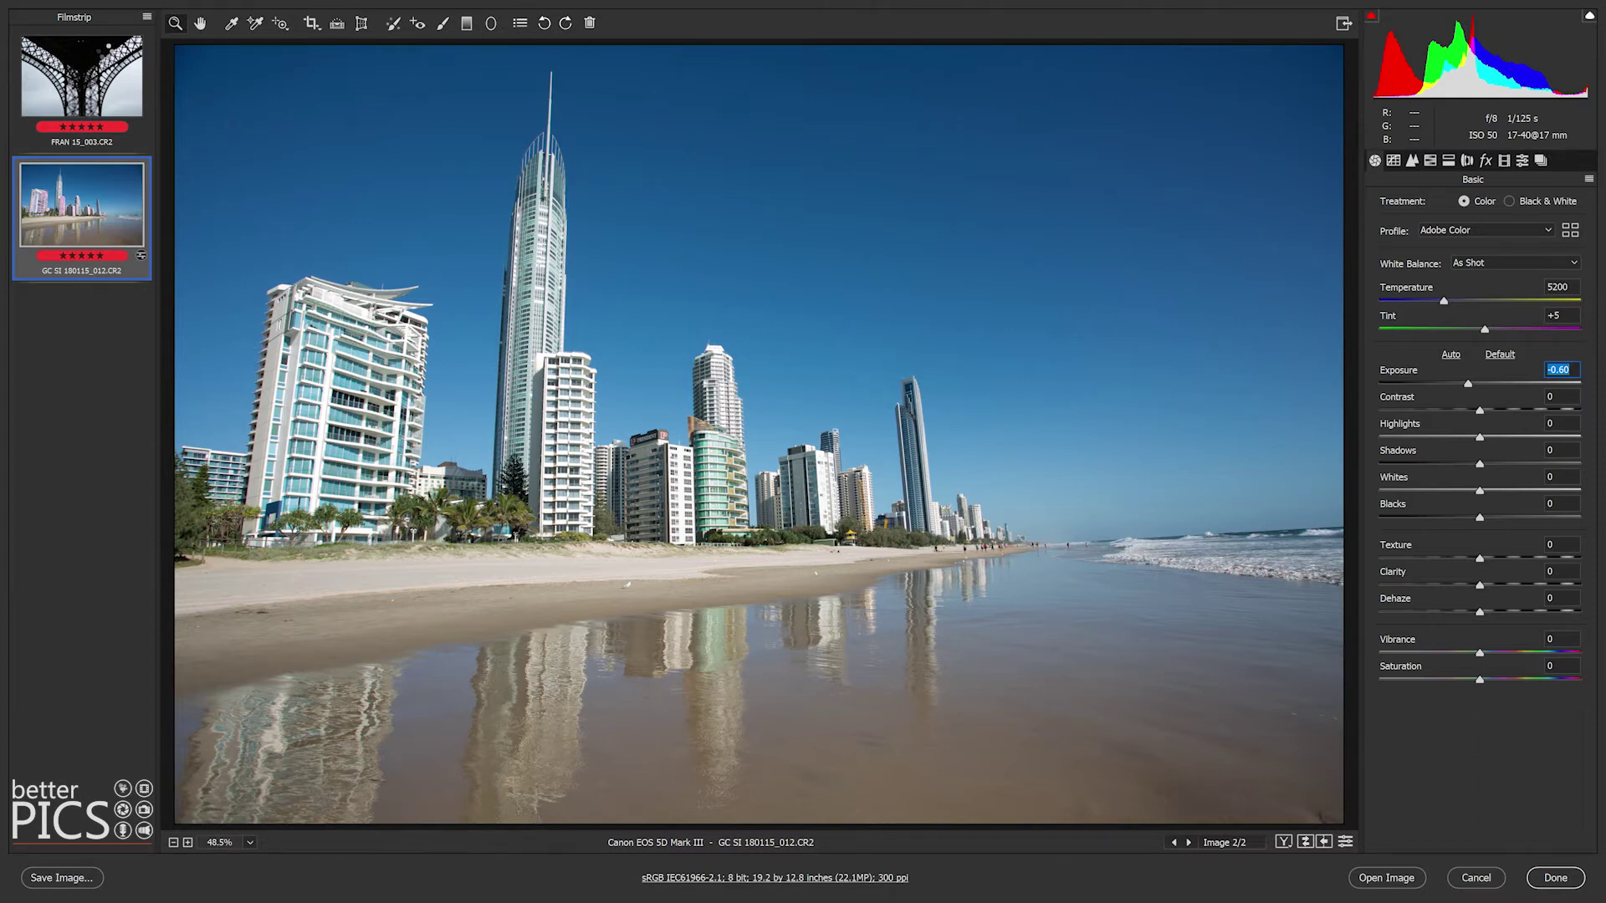
# - Examine the high-contrast girder edges of the tower photo FRAN 15_003.CR2 at high magnification for colour fringing
pyautogui.click(107, 58)
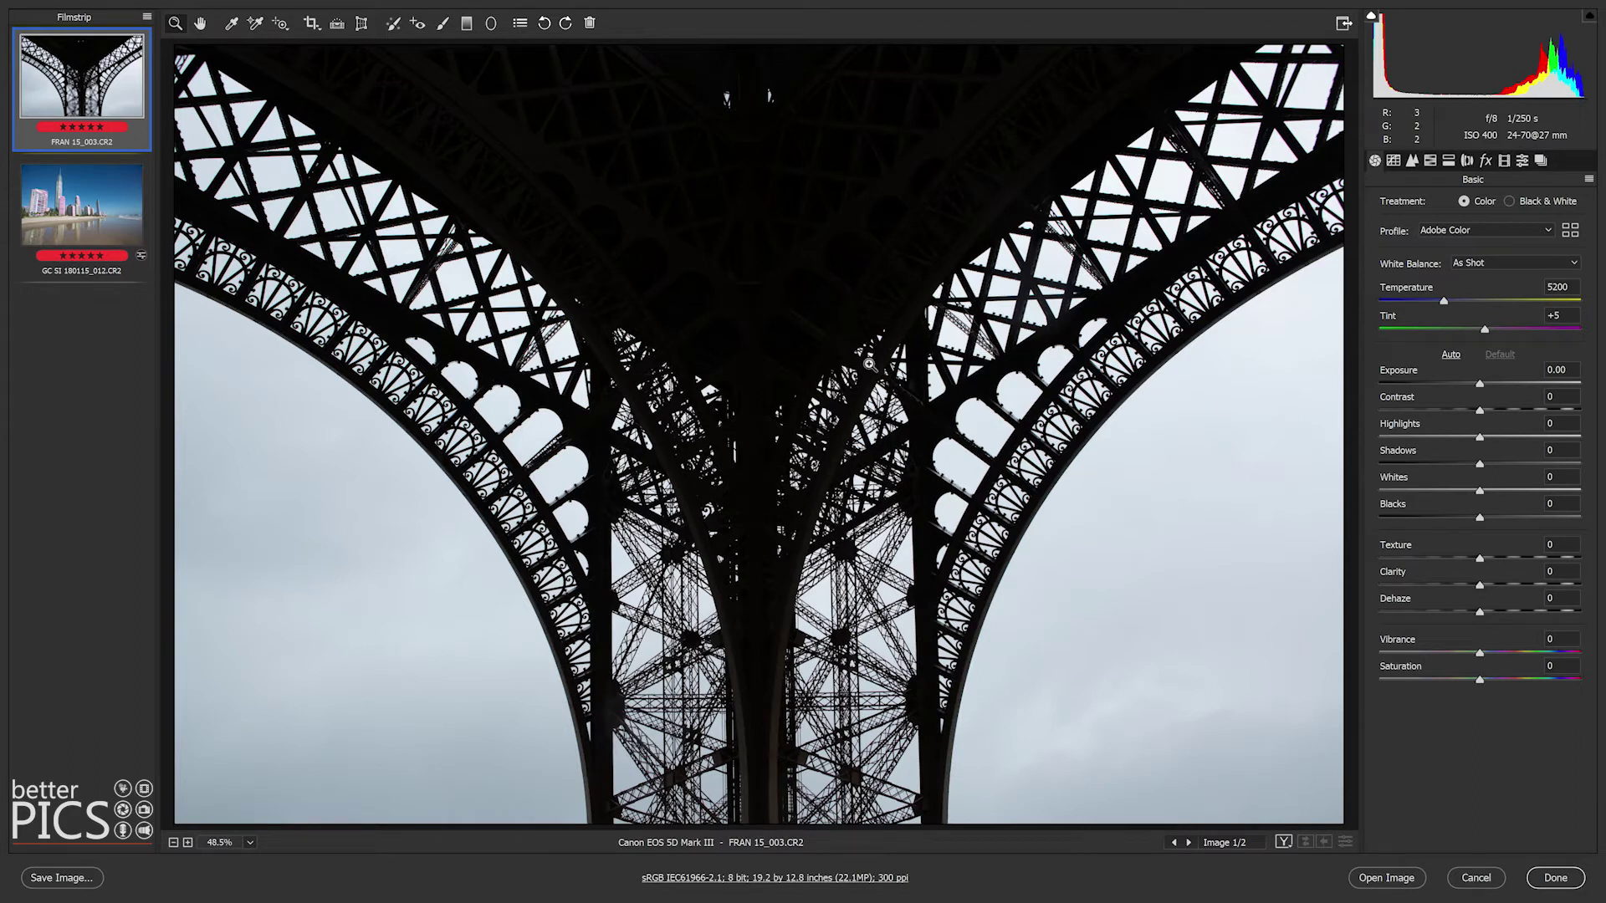
pyautogui.click(109, 222)
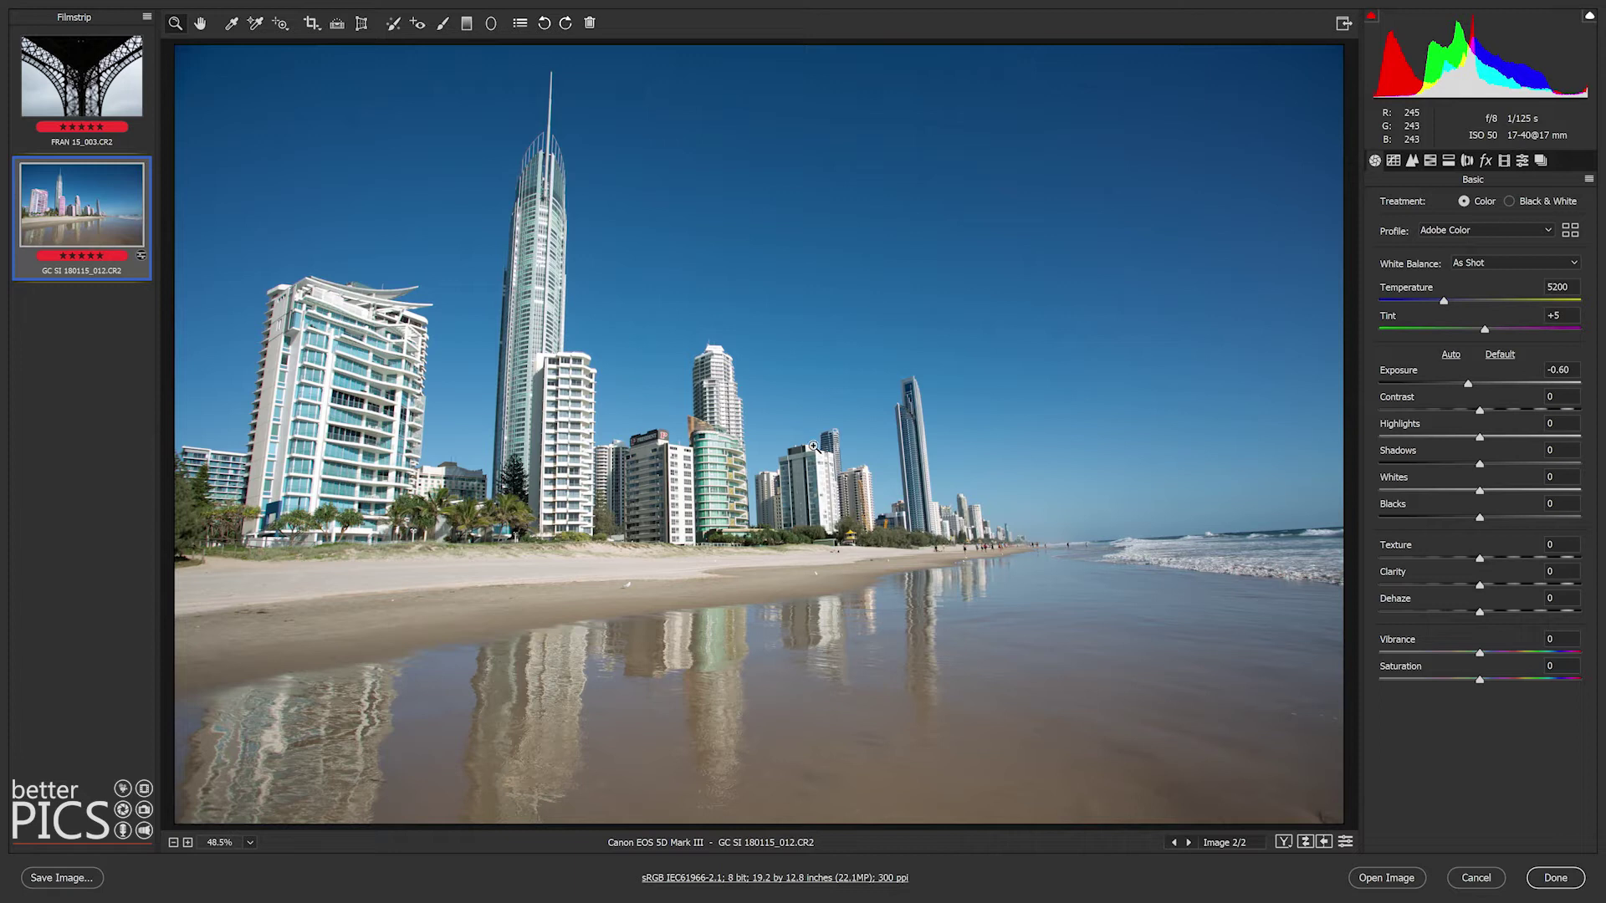
pyautogui.click(108, 85)
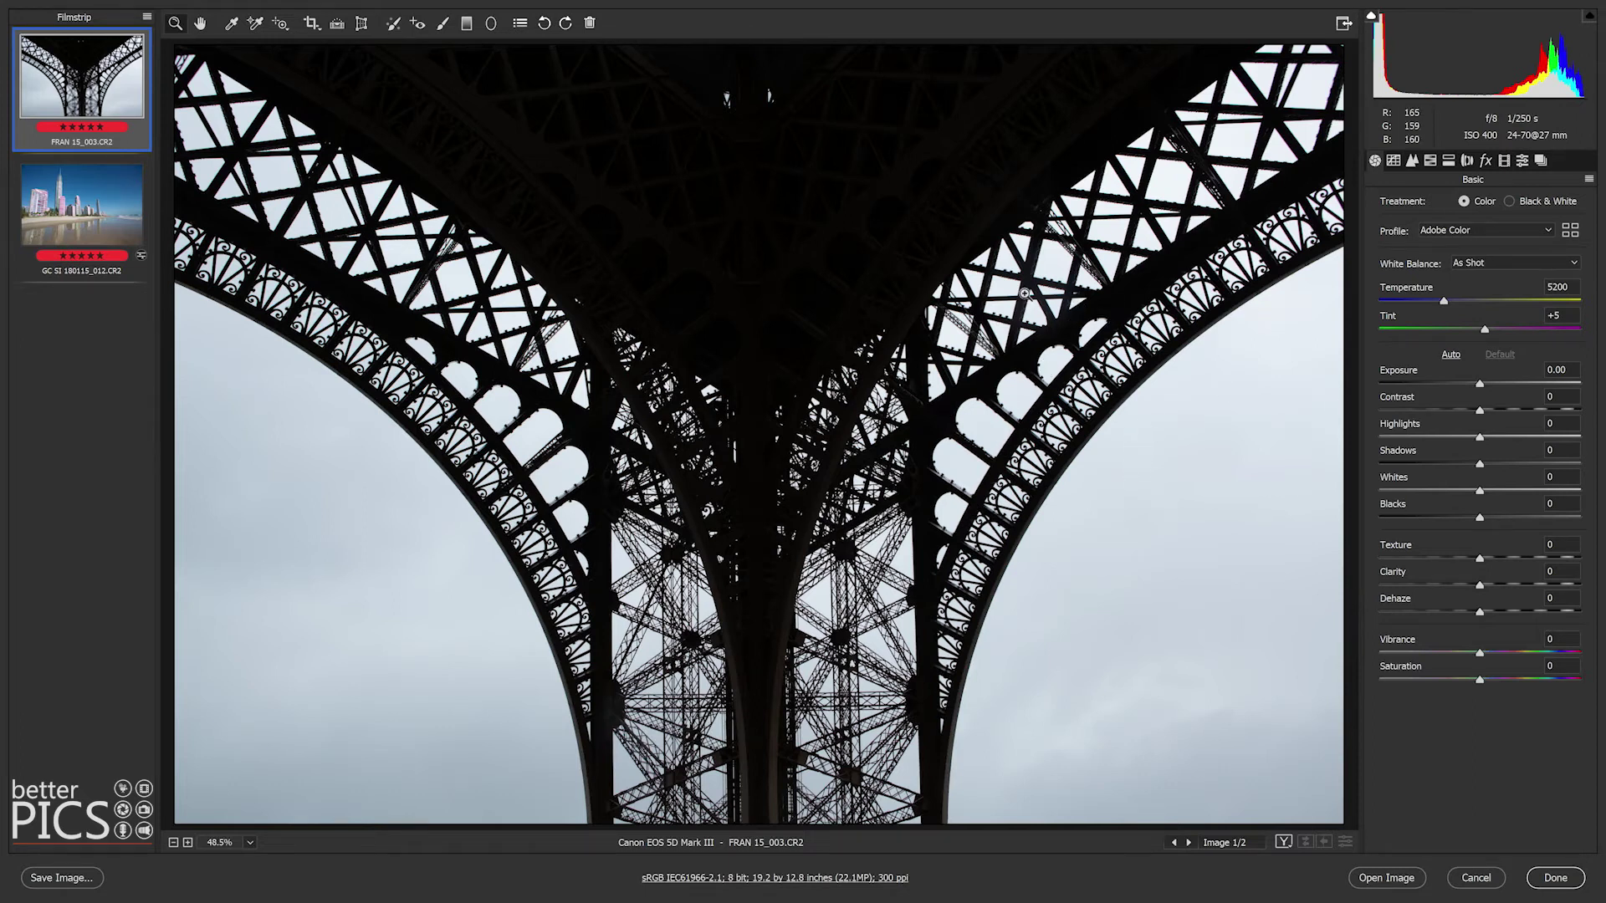
pyautogui.moveTo(1024, 278); pyautogui.dragTo(1212, 391)
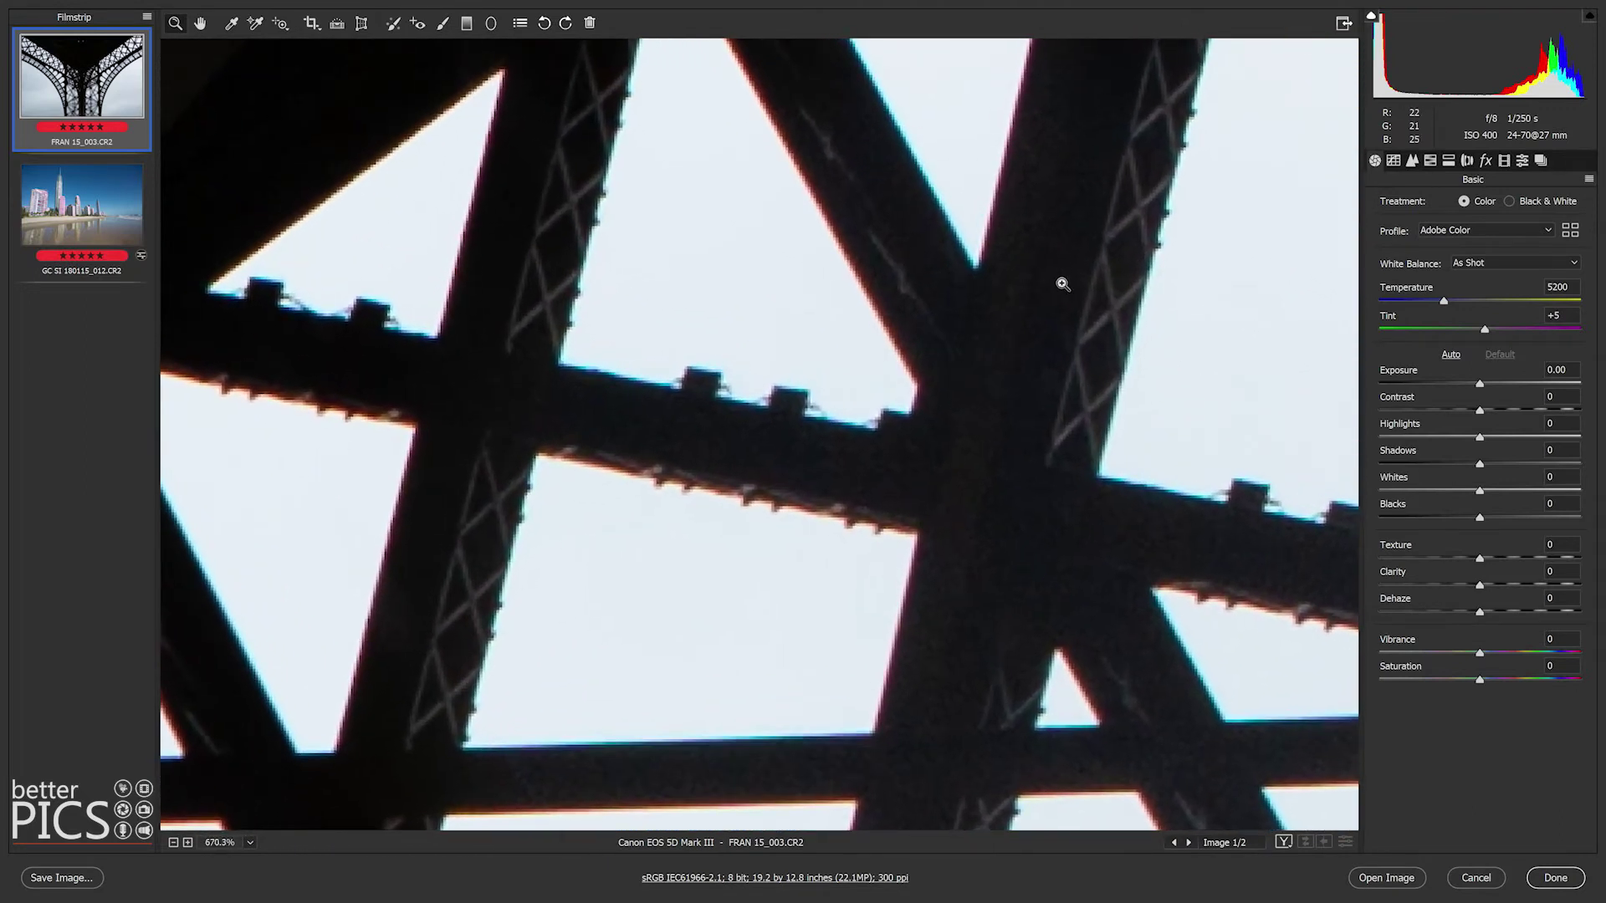
pyautogui.moveTo(875, 111); pyautogui.dragTo(1008, 378)
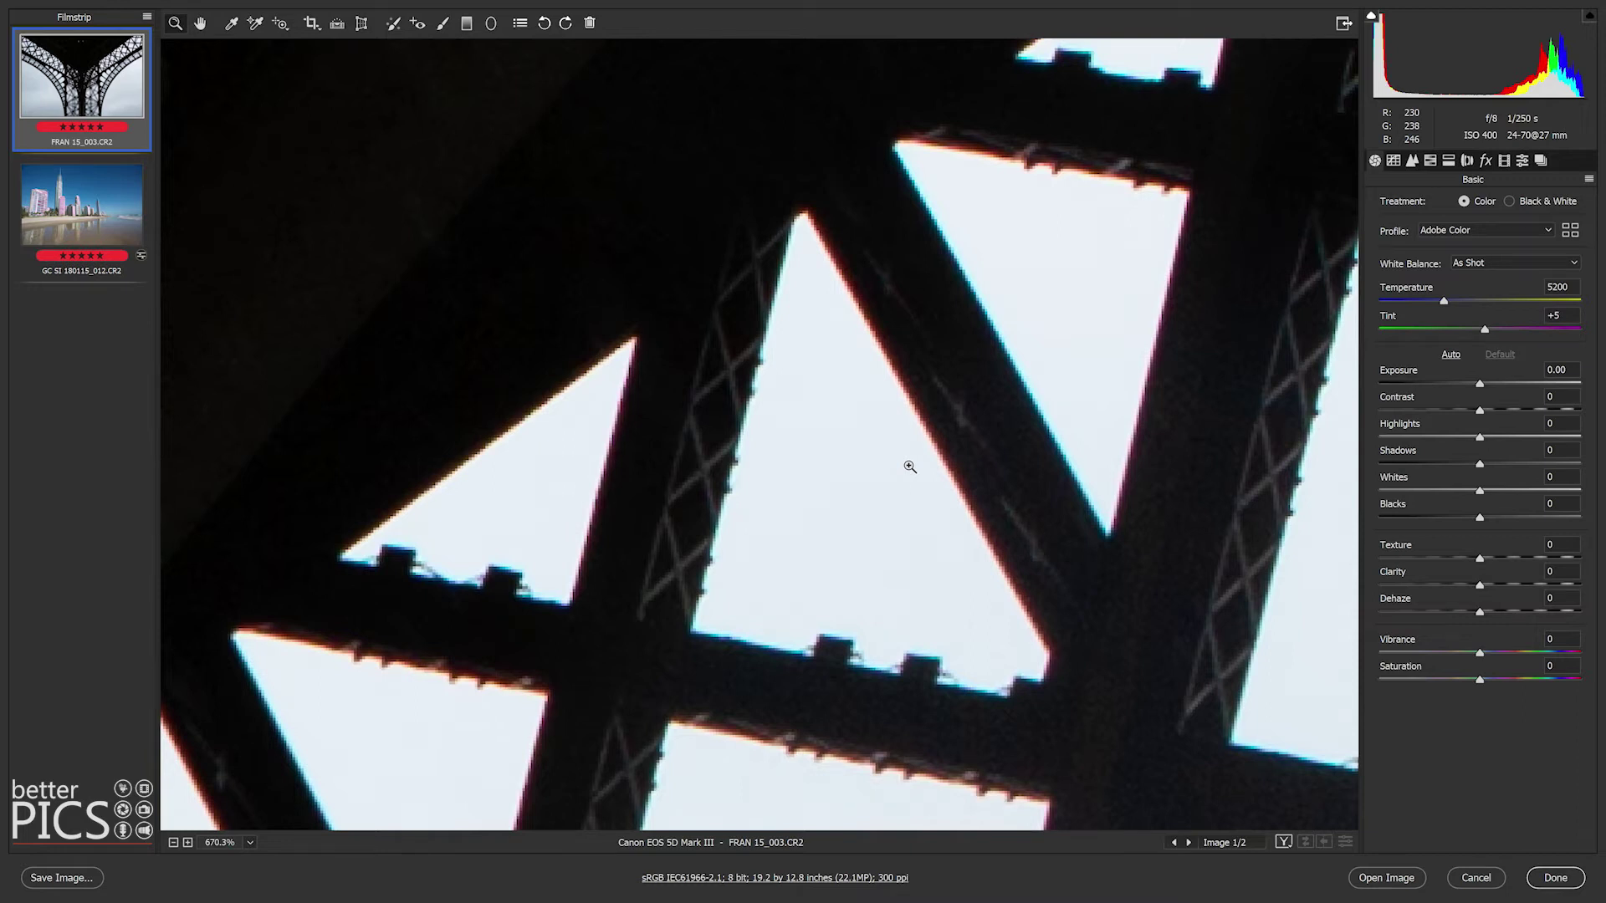
# - Examine the balcony and window edges of the leftmost tall building in the skyline photo for colour fringing
pyautogui.click(87, 228)
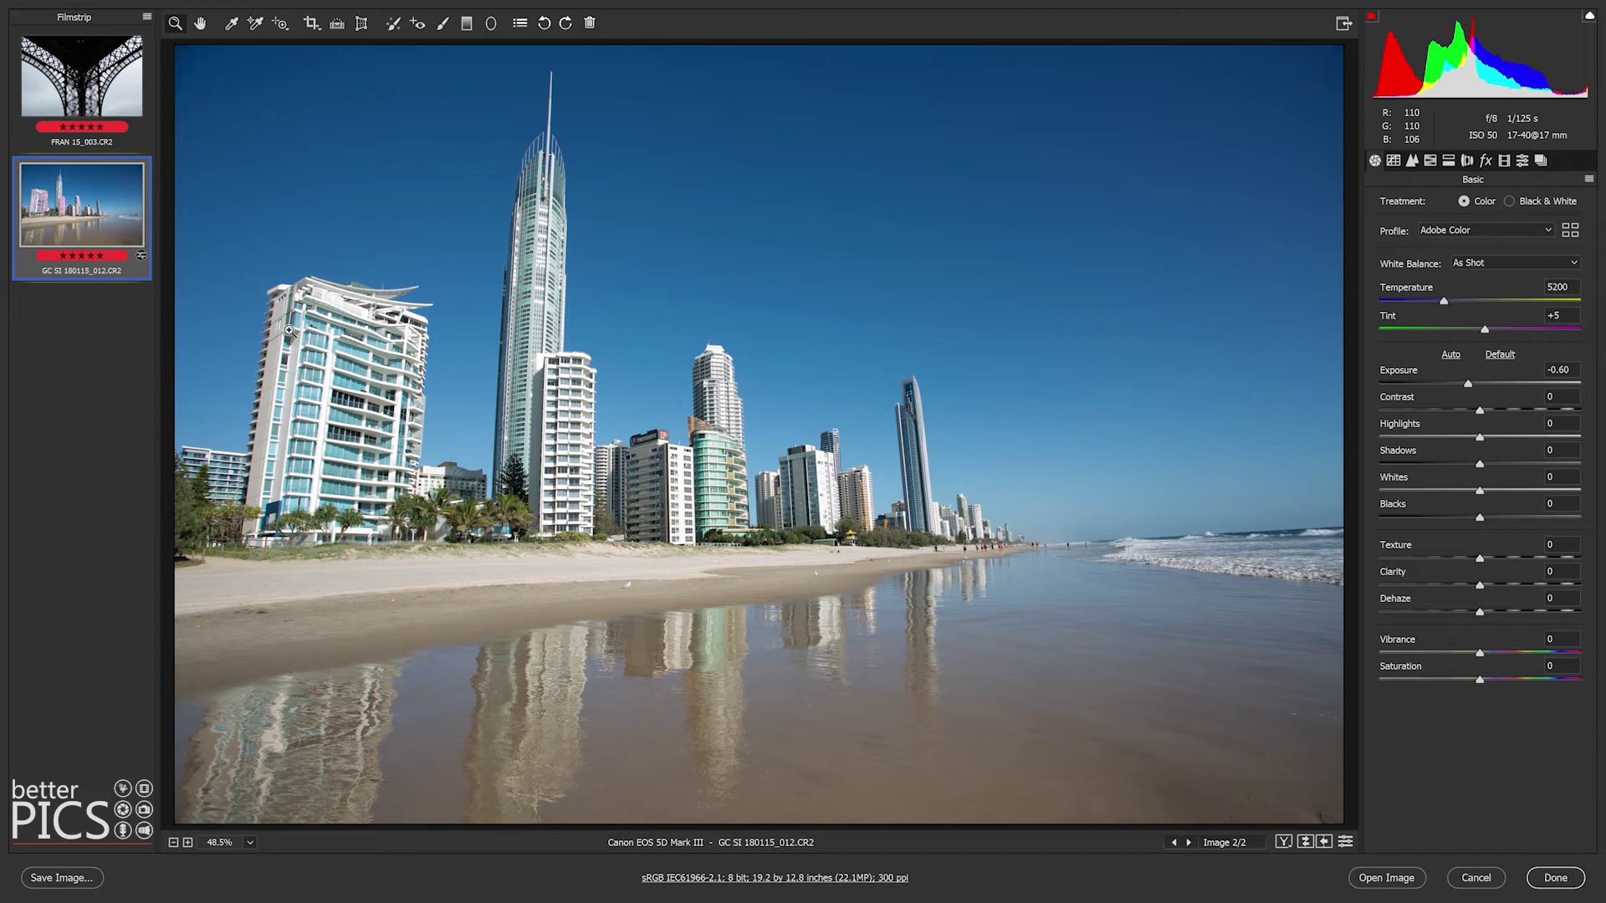
pyautogui.moveTo(294, 292); pyautogui.dragTo(490, 477)
pyautogui.moveTo(487, 613); pyautogui.dragTo(668, 12)
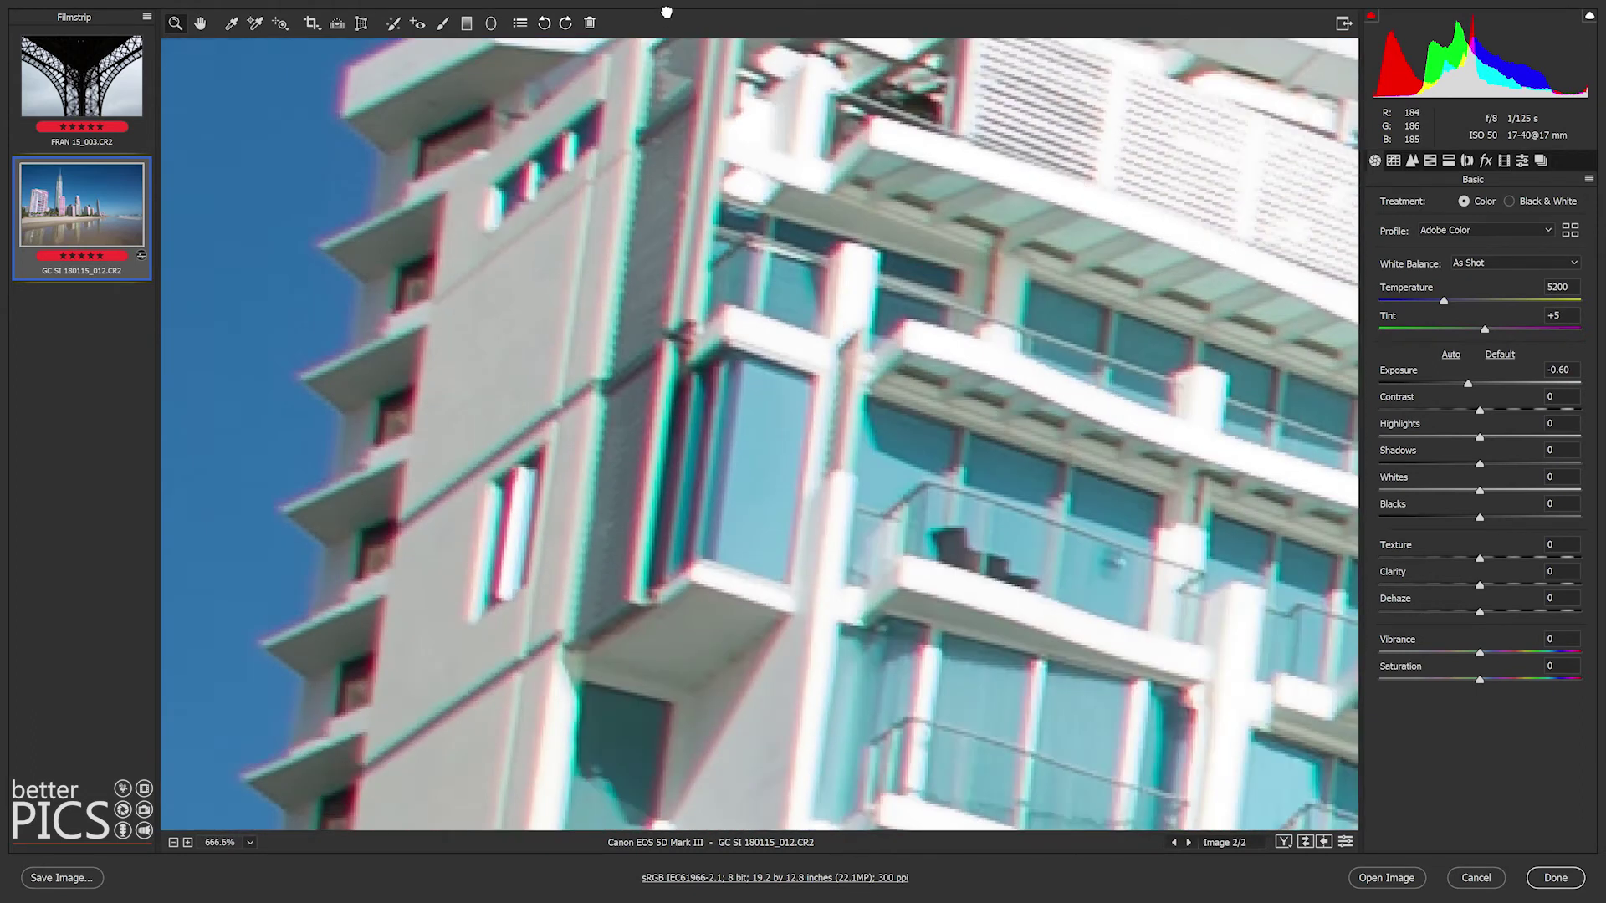
pyautogui.moveTo(619, 736); pyautogui.dragTo(609, 424)
pyautogui.moveTo(556, 577); pyautogui.dragTo(589, 66)
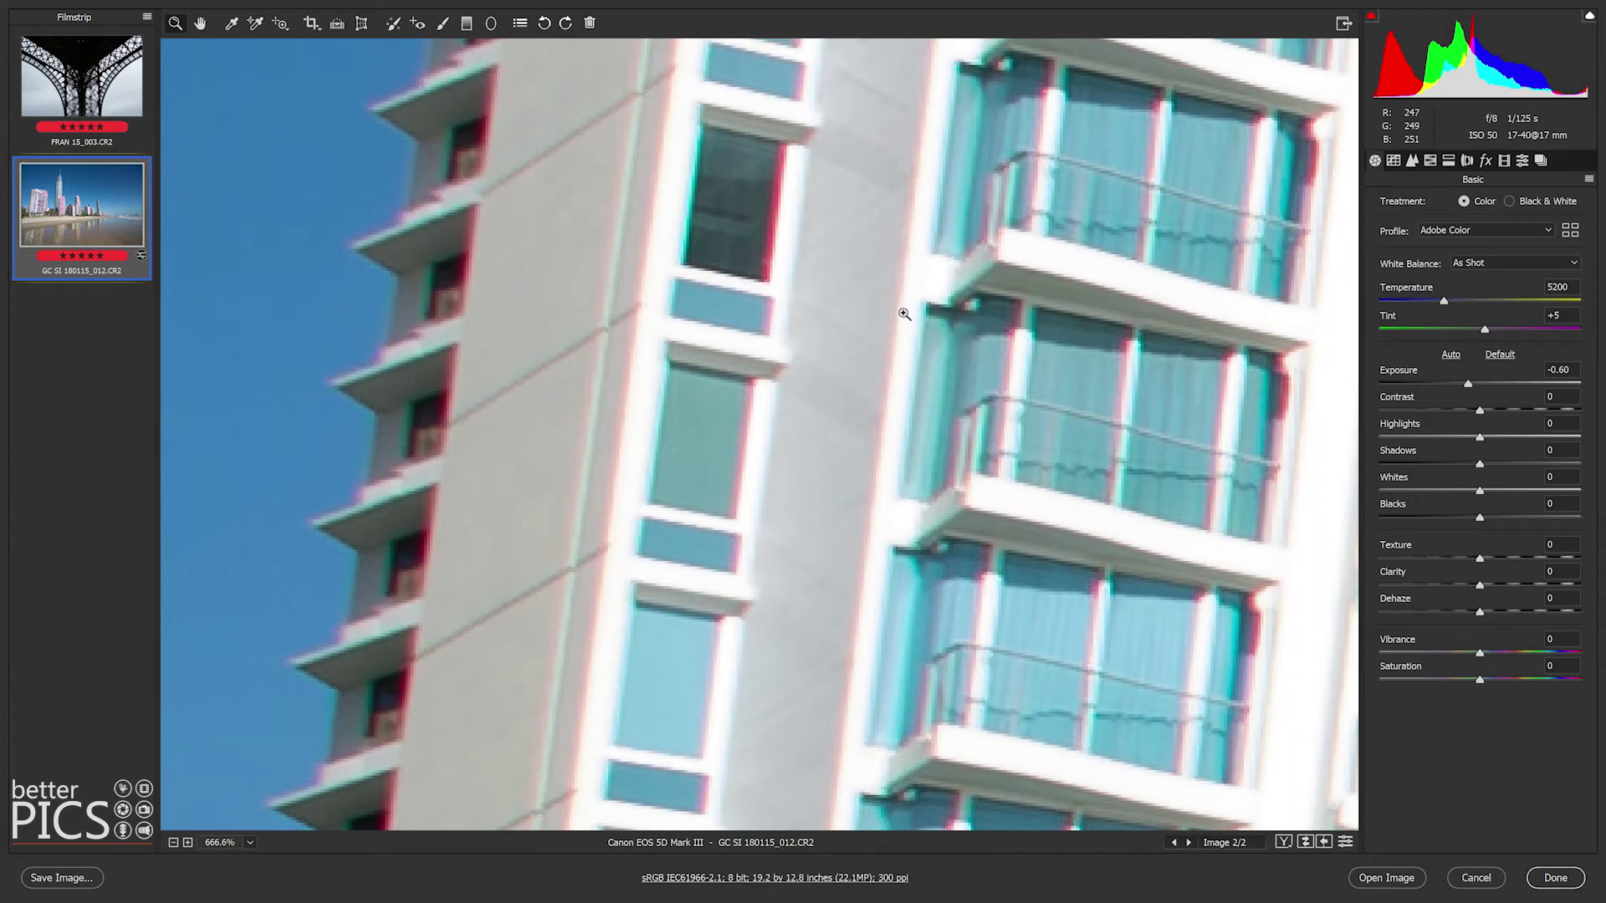
# - Compare the edge fringing of the tower and skyline photos, inspecting the building's outer ledges against the sky at different magnifications
pyautogui.click(122, 92)
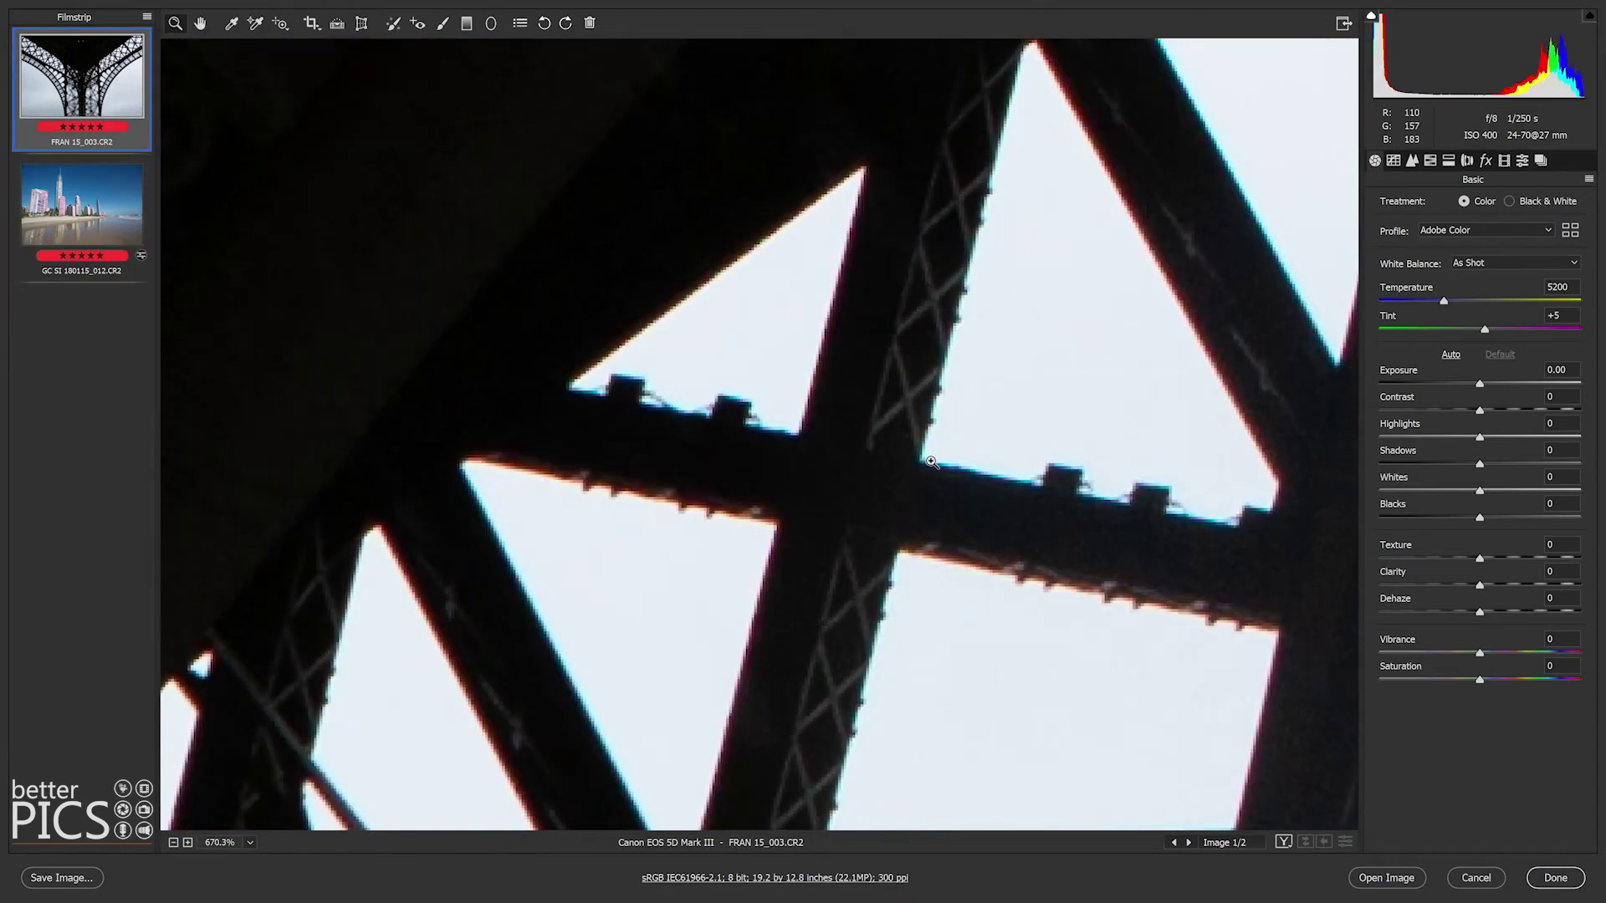
pyautogui.click(140, 218)
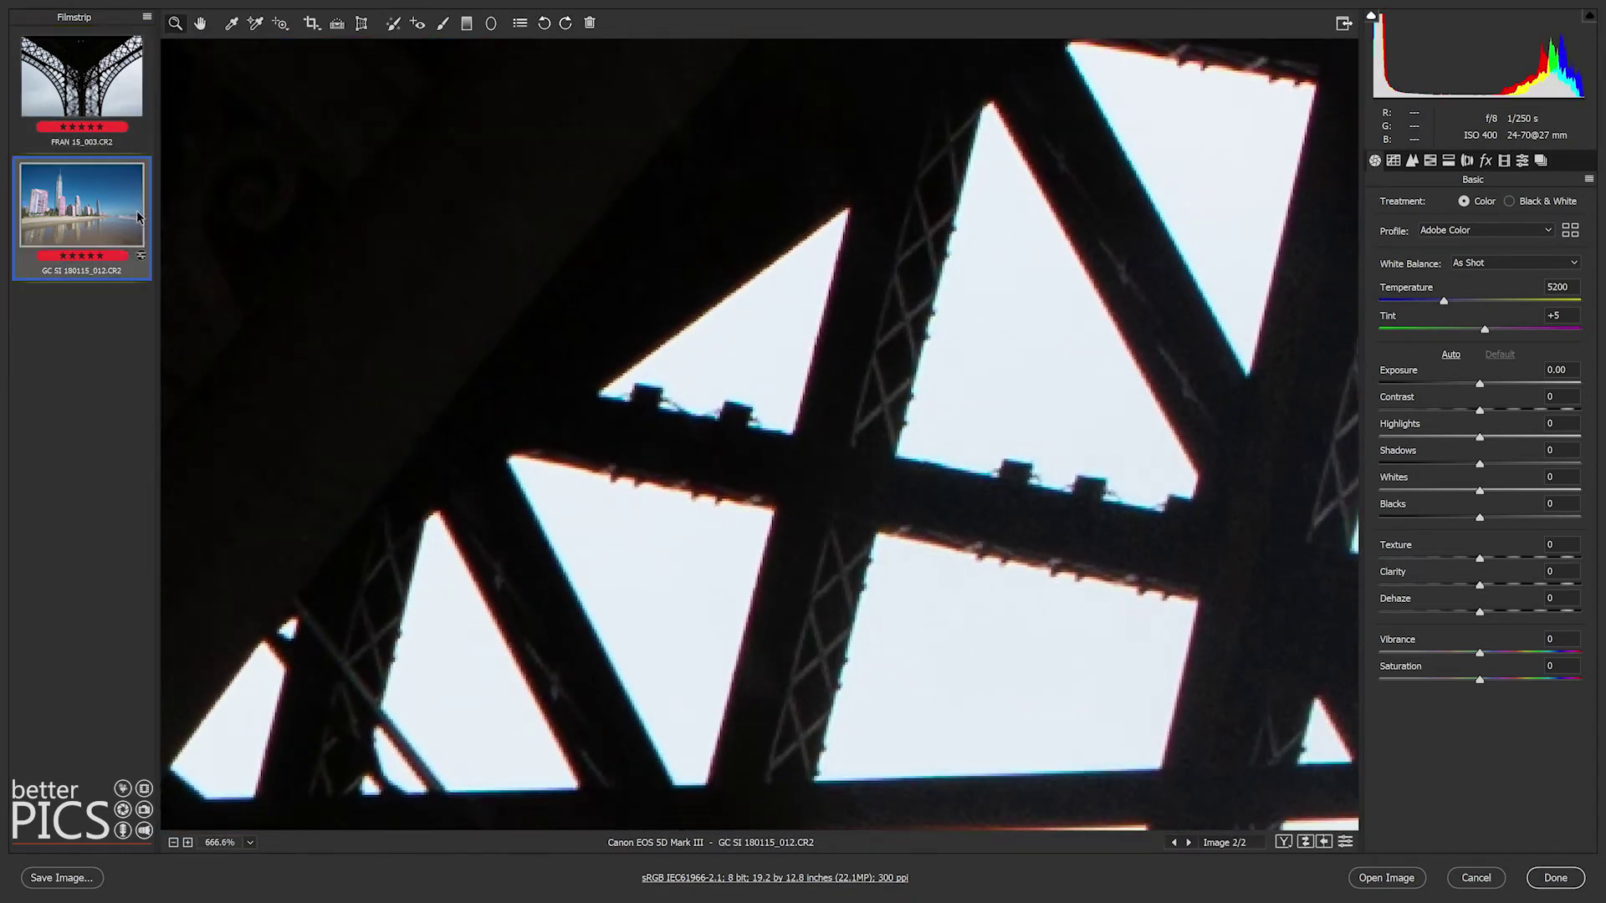
pyautogui.moveTo(393, 348); pyautogui.dragTo(721, 320)
pyautogui.scroll(-5, 721, 320)
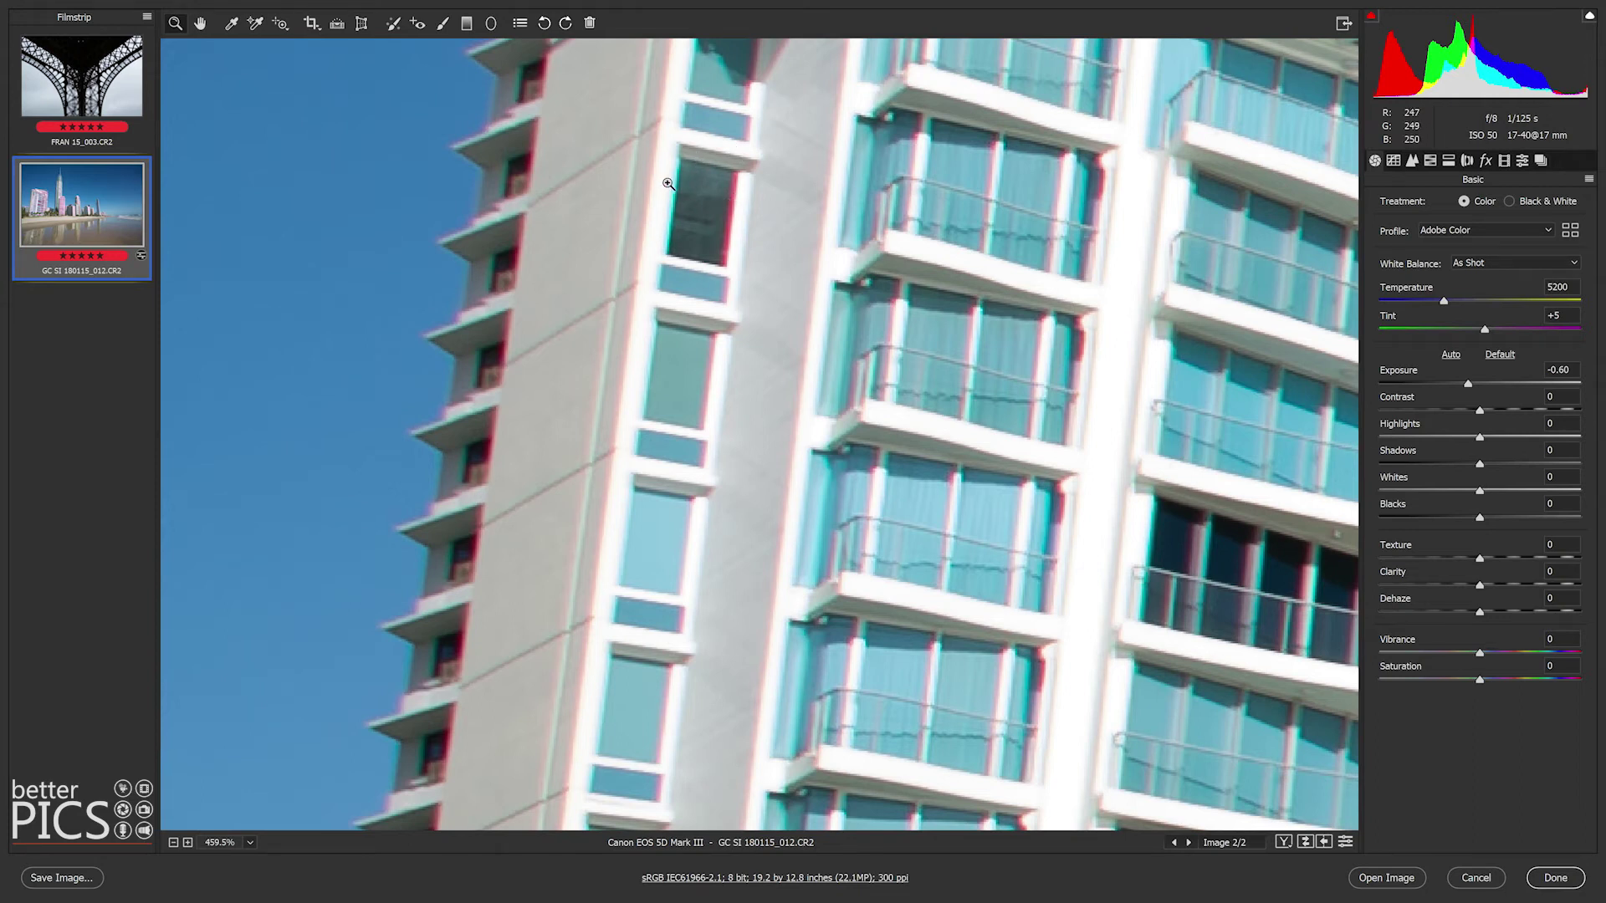
pyautogui.click(84, 109)
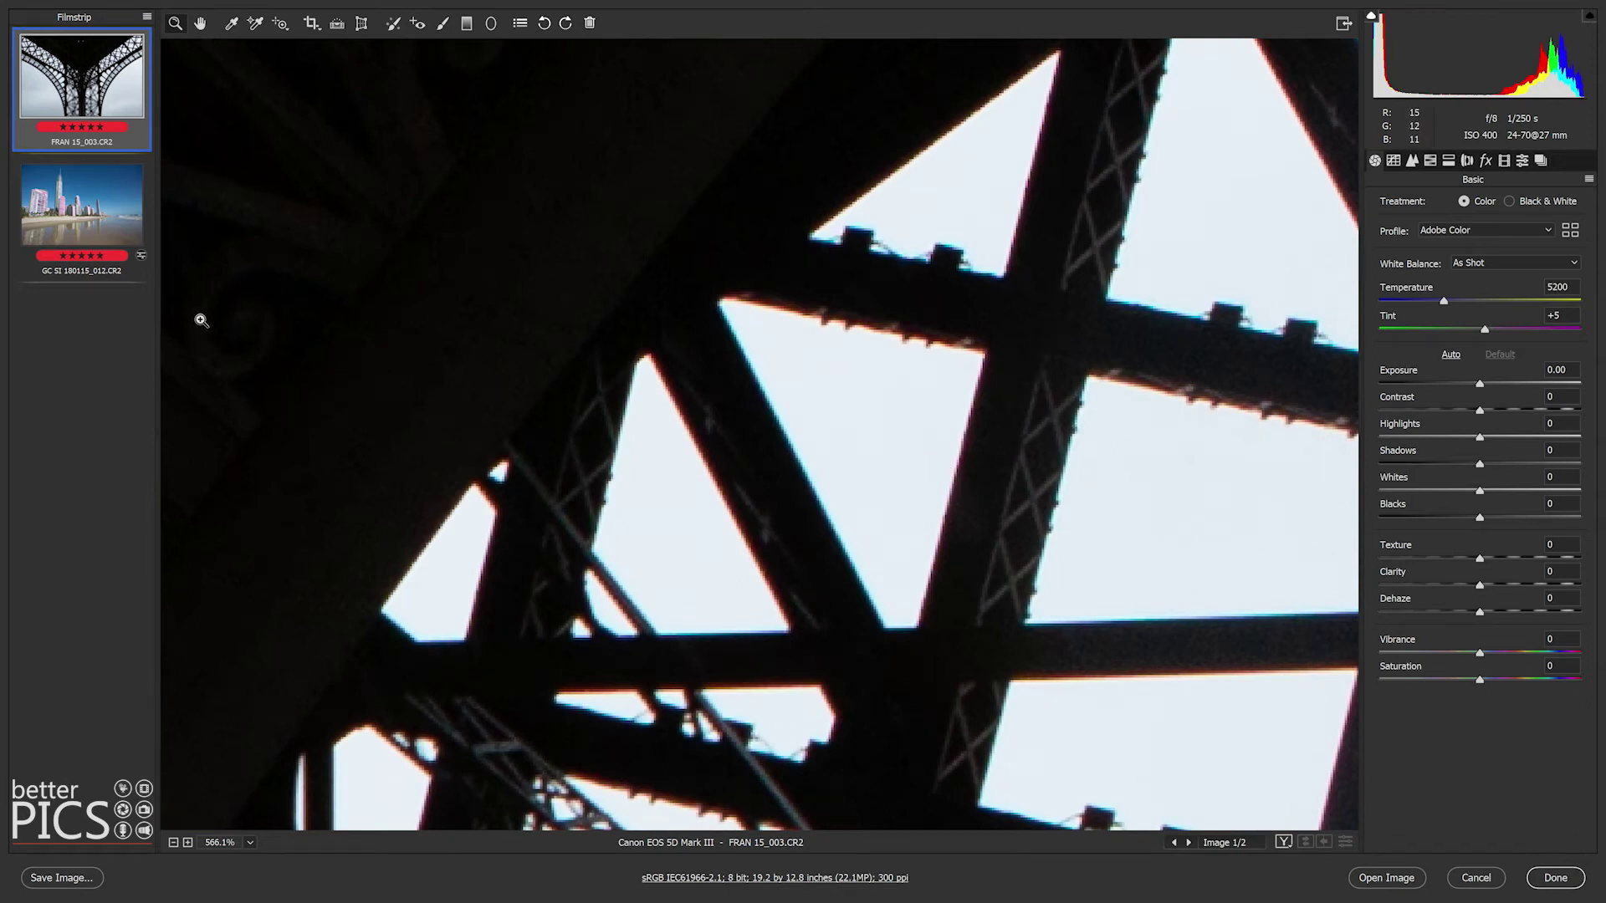
pyautogui.click(94, 201)
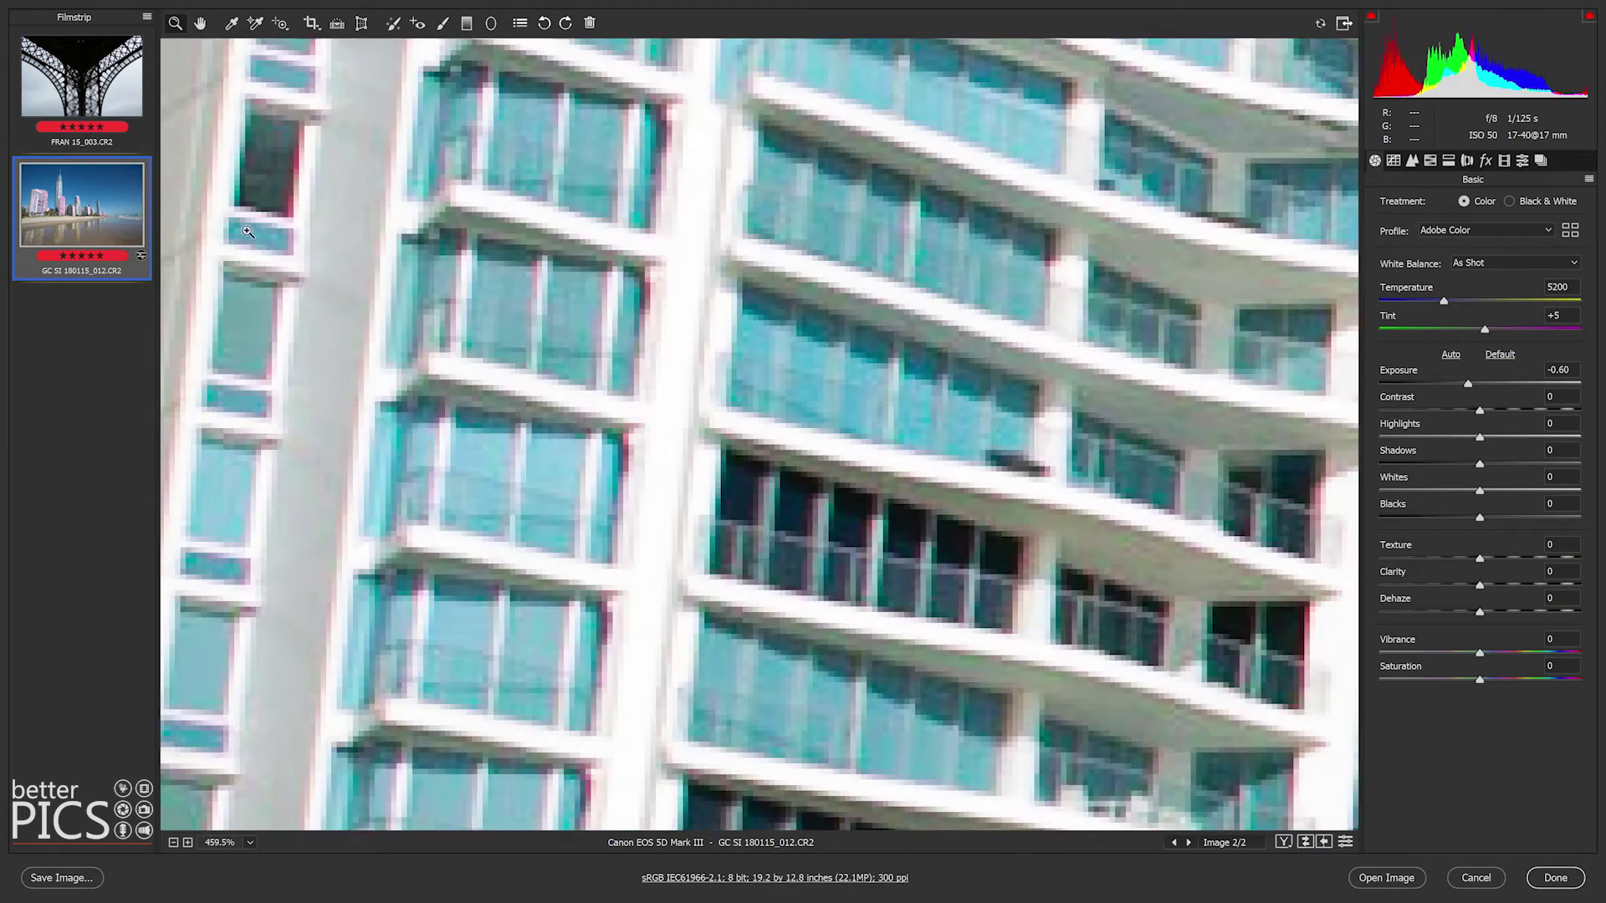
pyautogui.moveTo(910, 612); pyautogui.dragTo(795, 460)
pyautogui.scroll(-5, 693, 378)
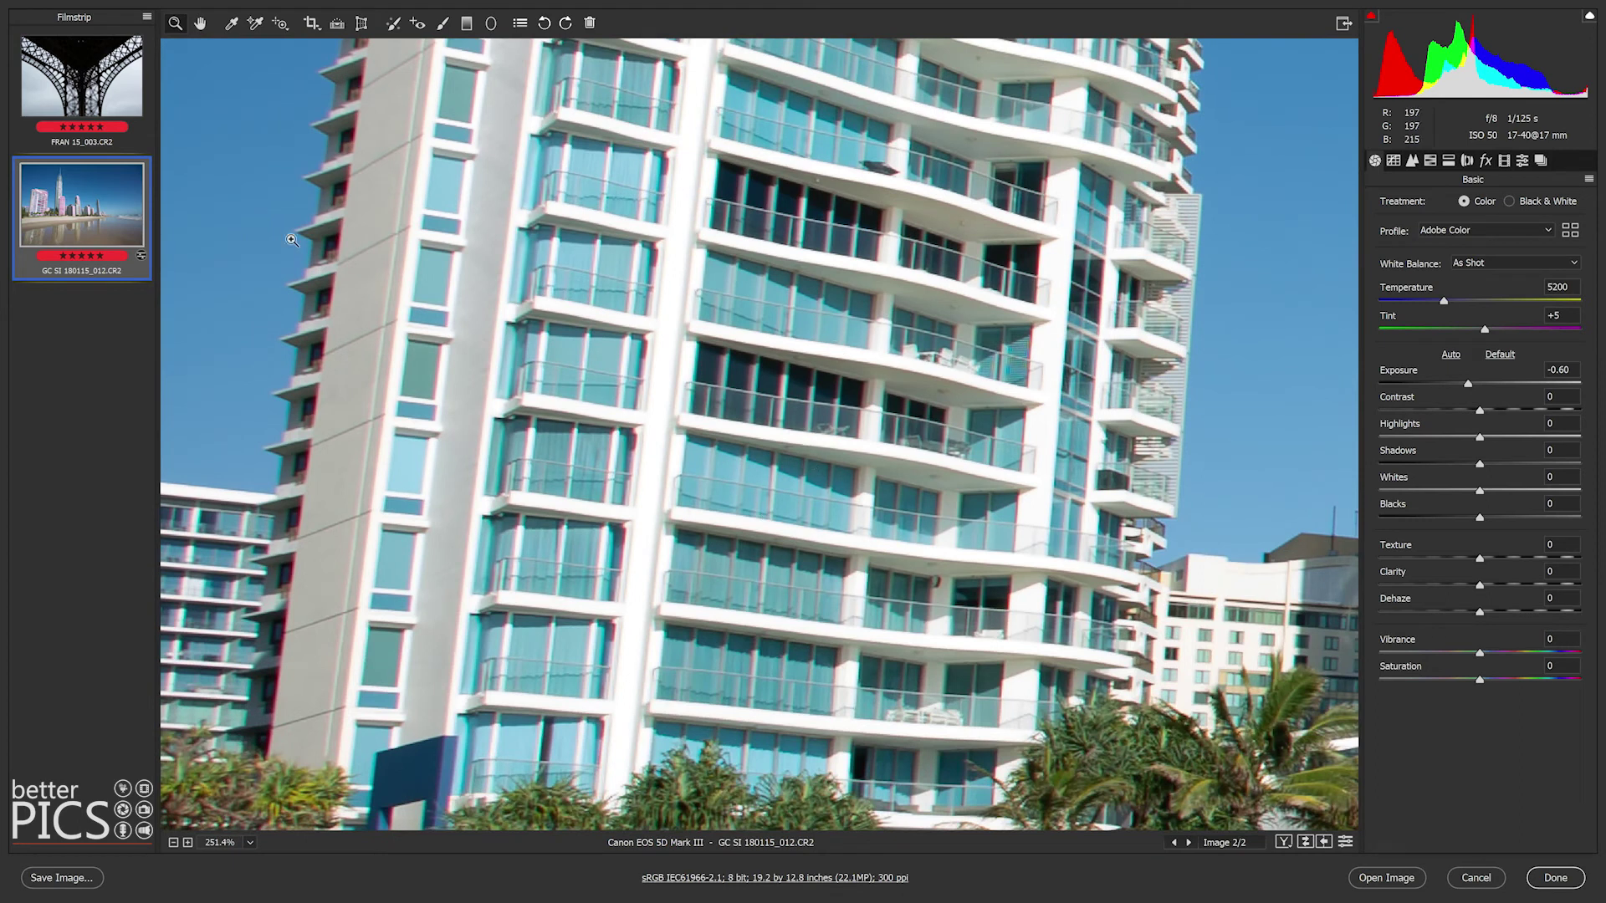
pyautogui.scroll(4, 428, 357)
pyautogui.scroll(6, 428, 358)
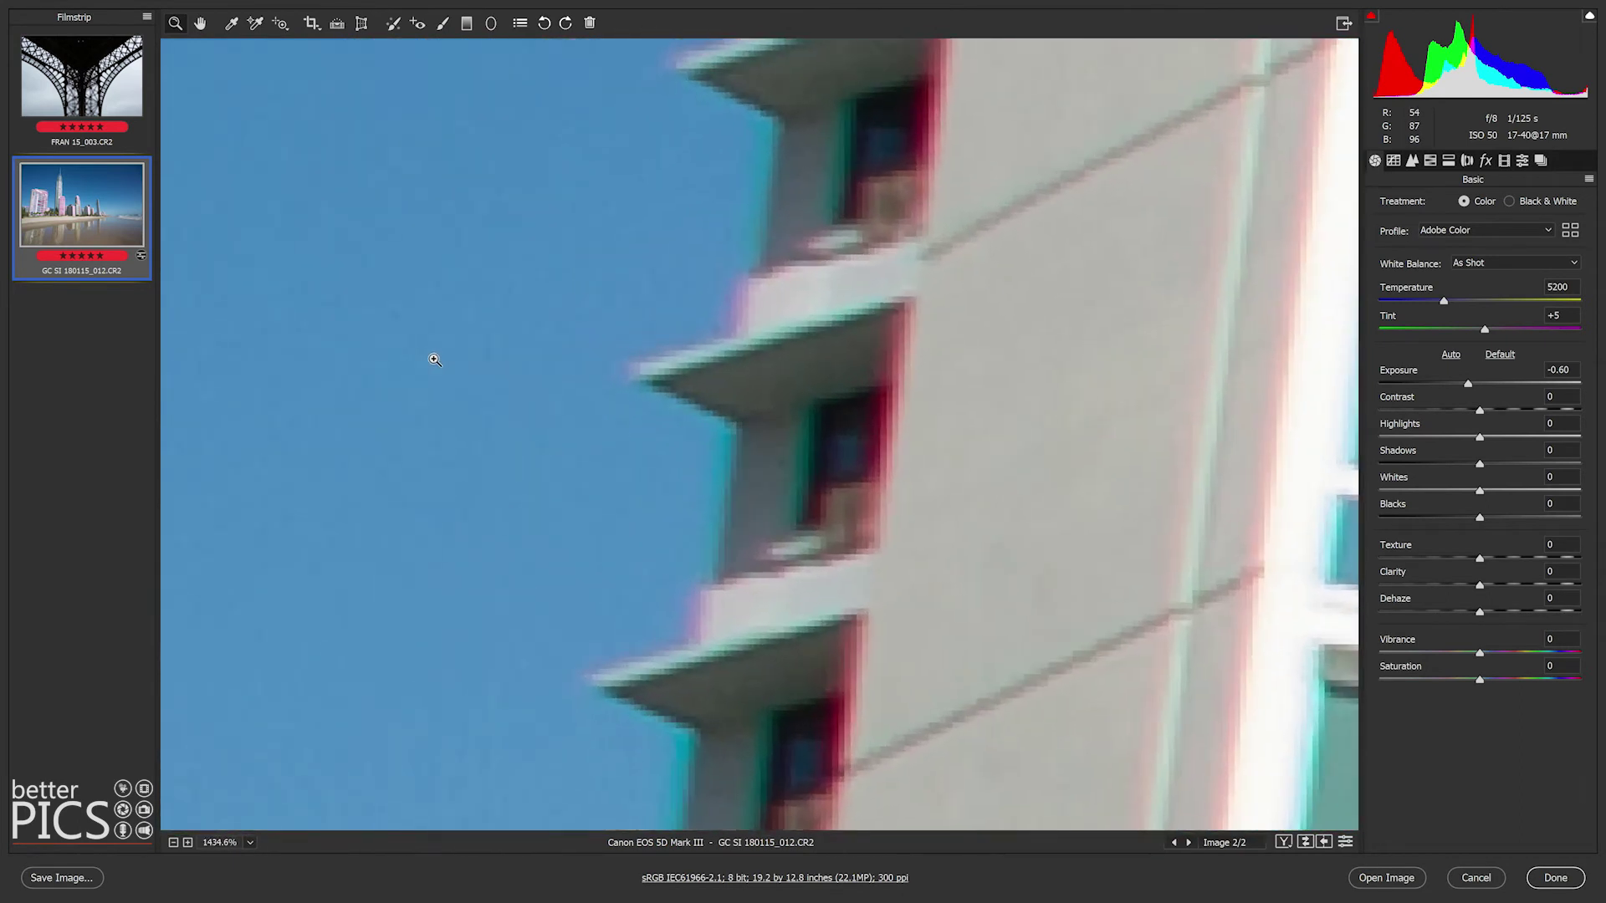
pyautogui.scroll(-2, 735, 419)
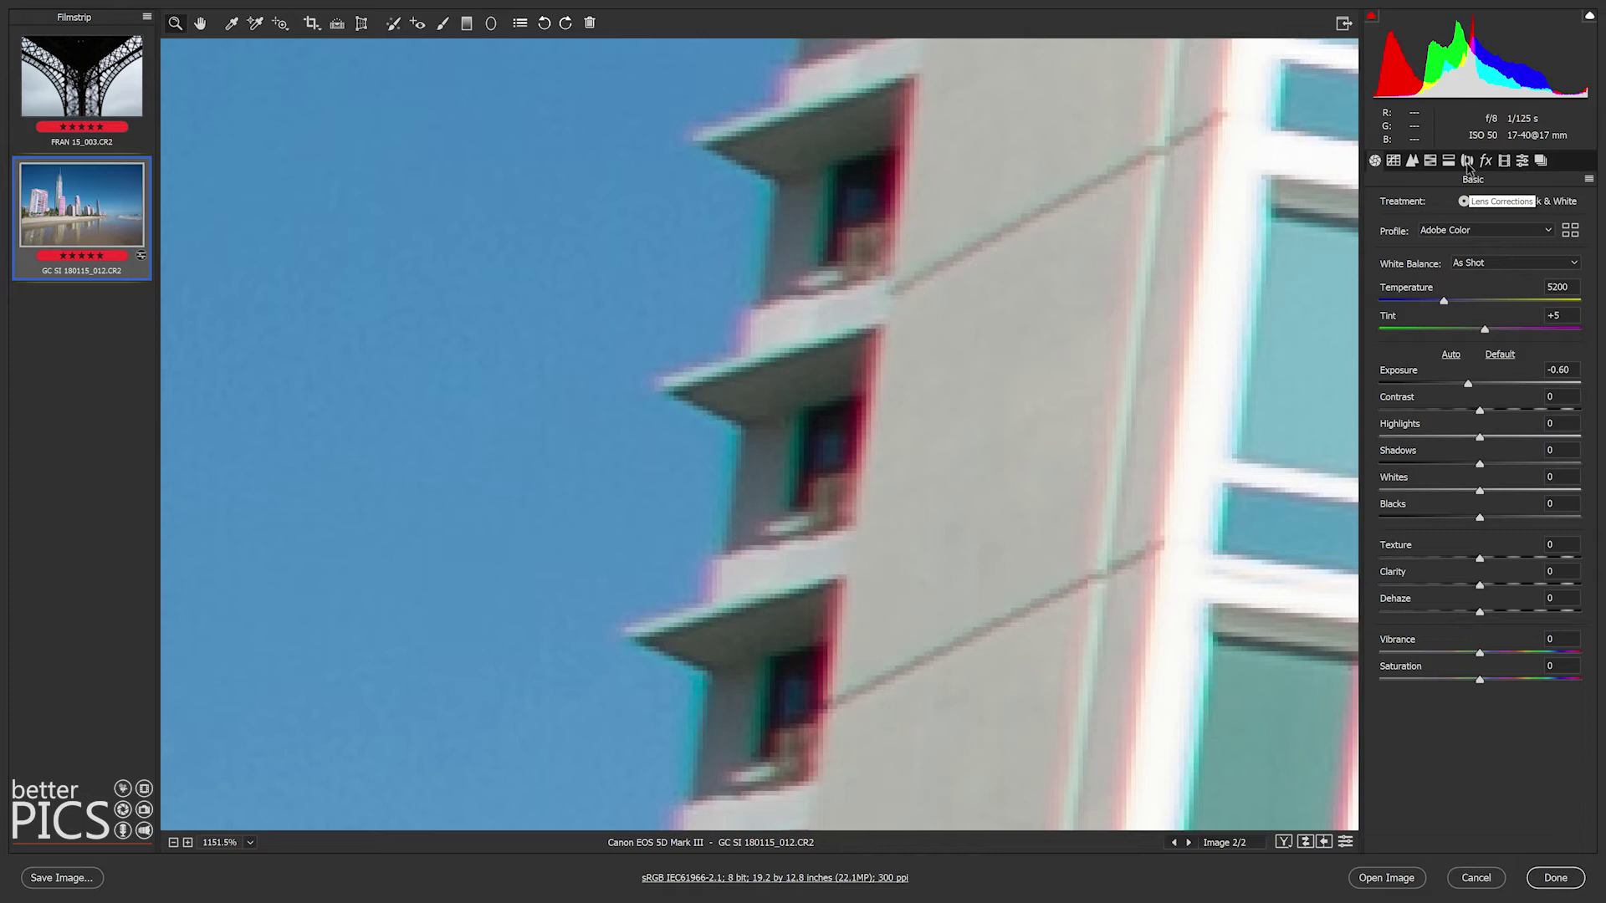
# - Try Remove Chromatic Aberration in the skyline photo's lens corrections and inspect the building's ledges and windows
pyautogui.click(1468, 161)
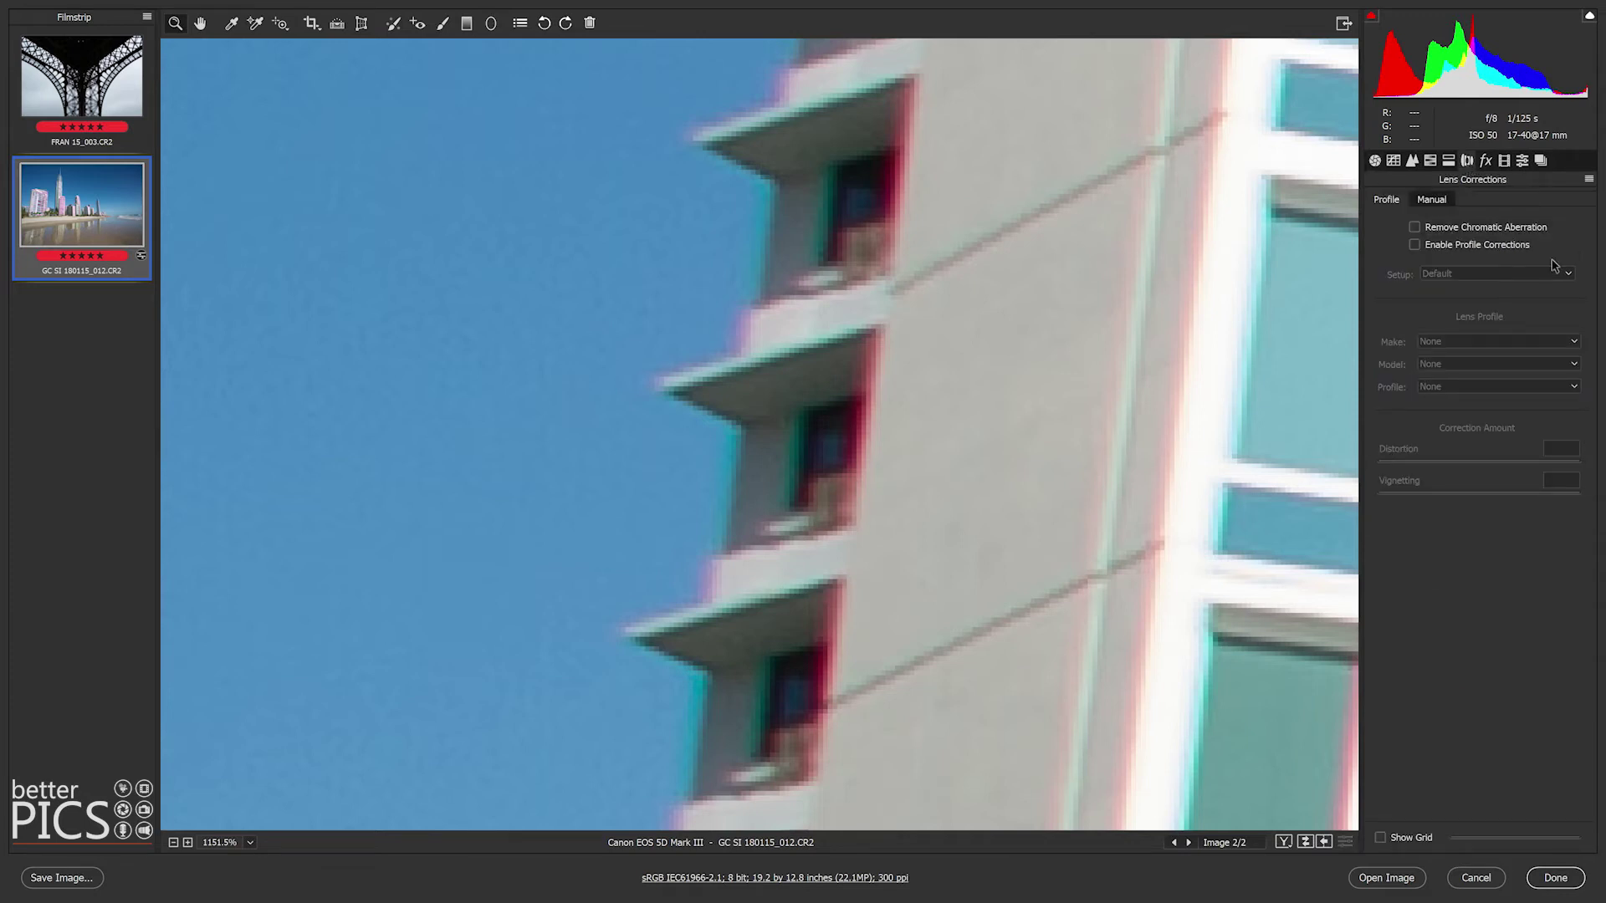
pyautogui.click(1433, 201)
pyautogui.click(1386, 201)
pyautogui.click(1414, 228)
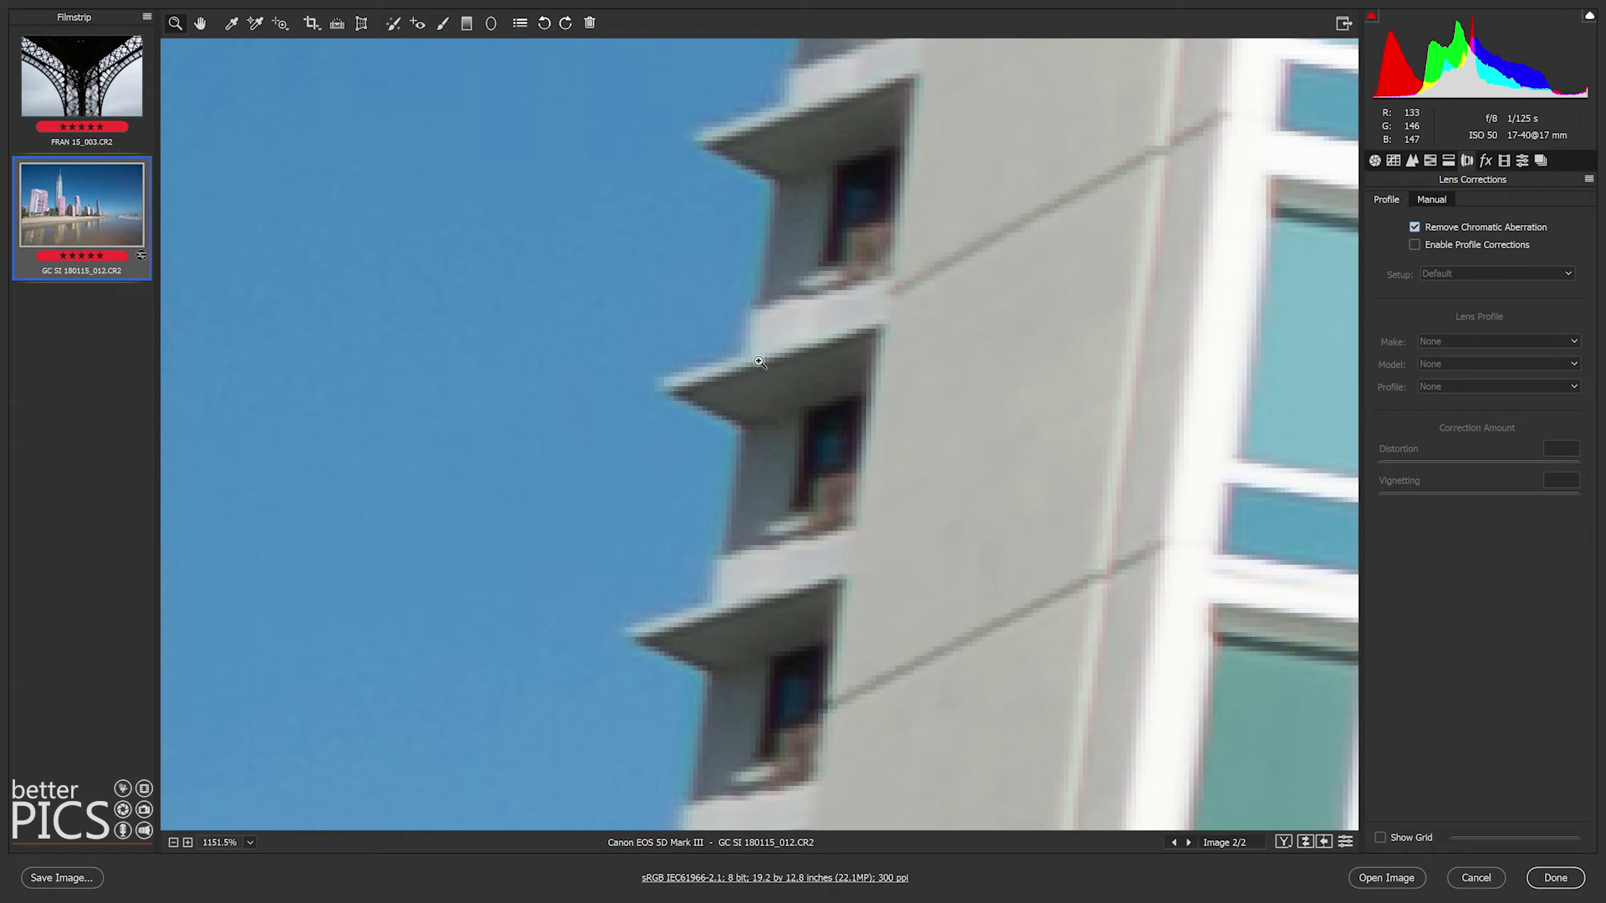
pyautogui.moveTo(1140, 318); pyautogui.dragTo(603, 308)
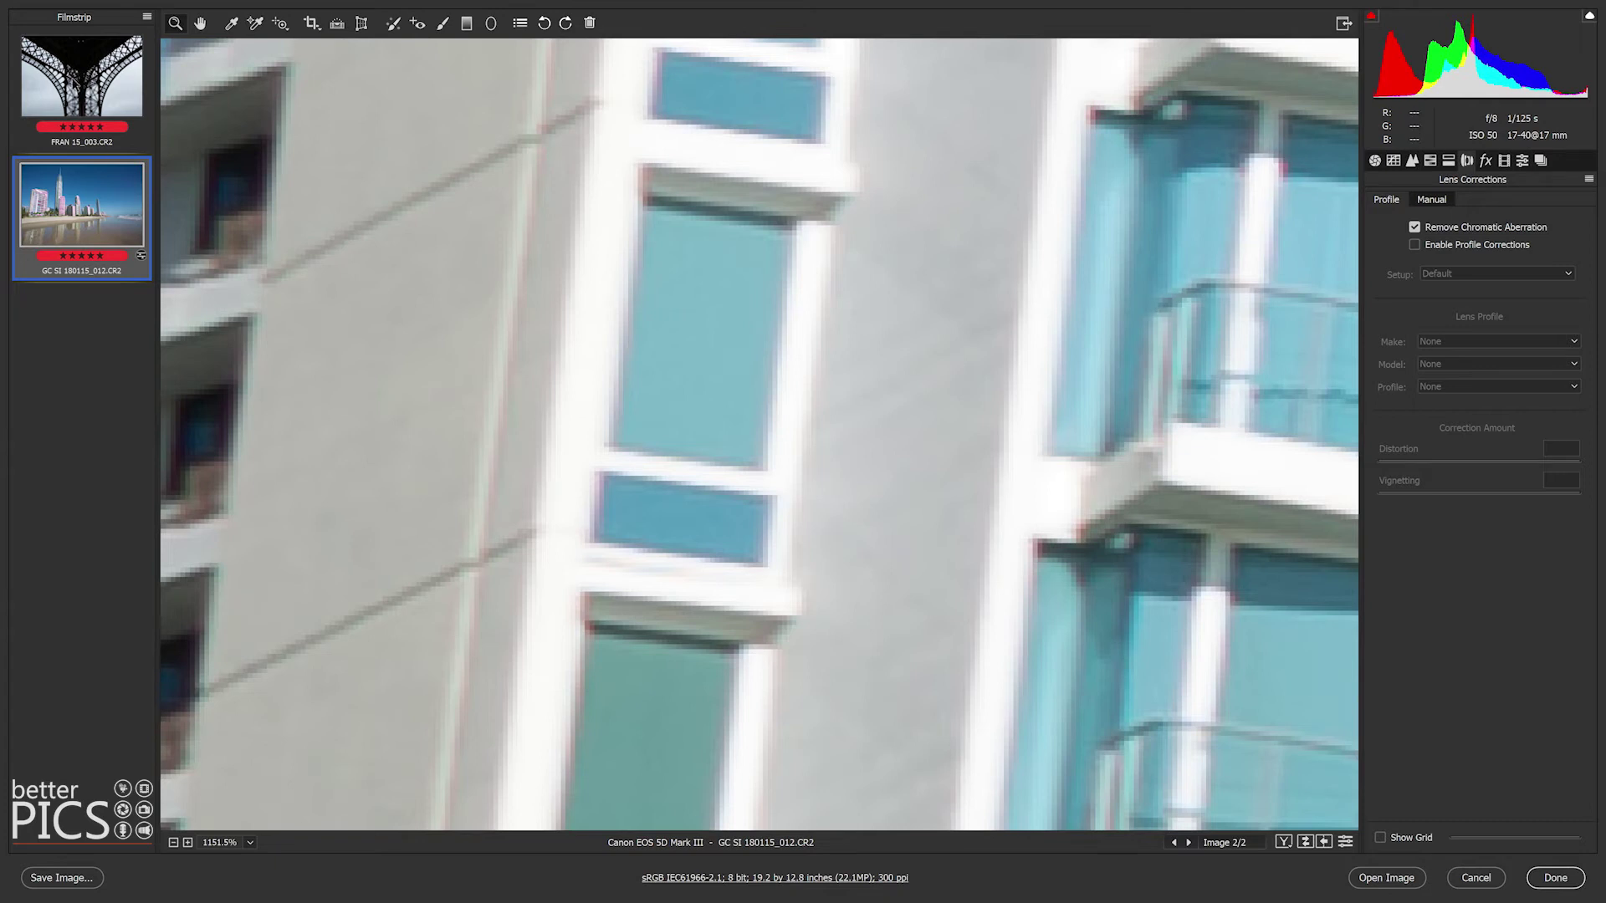
# - Try Remove Chromatic Aberration on the tower photo and inspect its girder edges
pyautogui.click(72, 74)
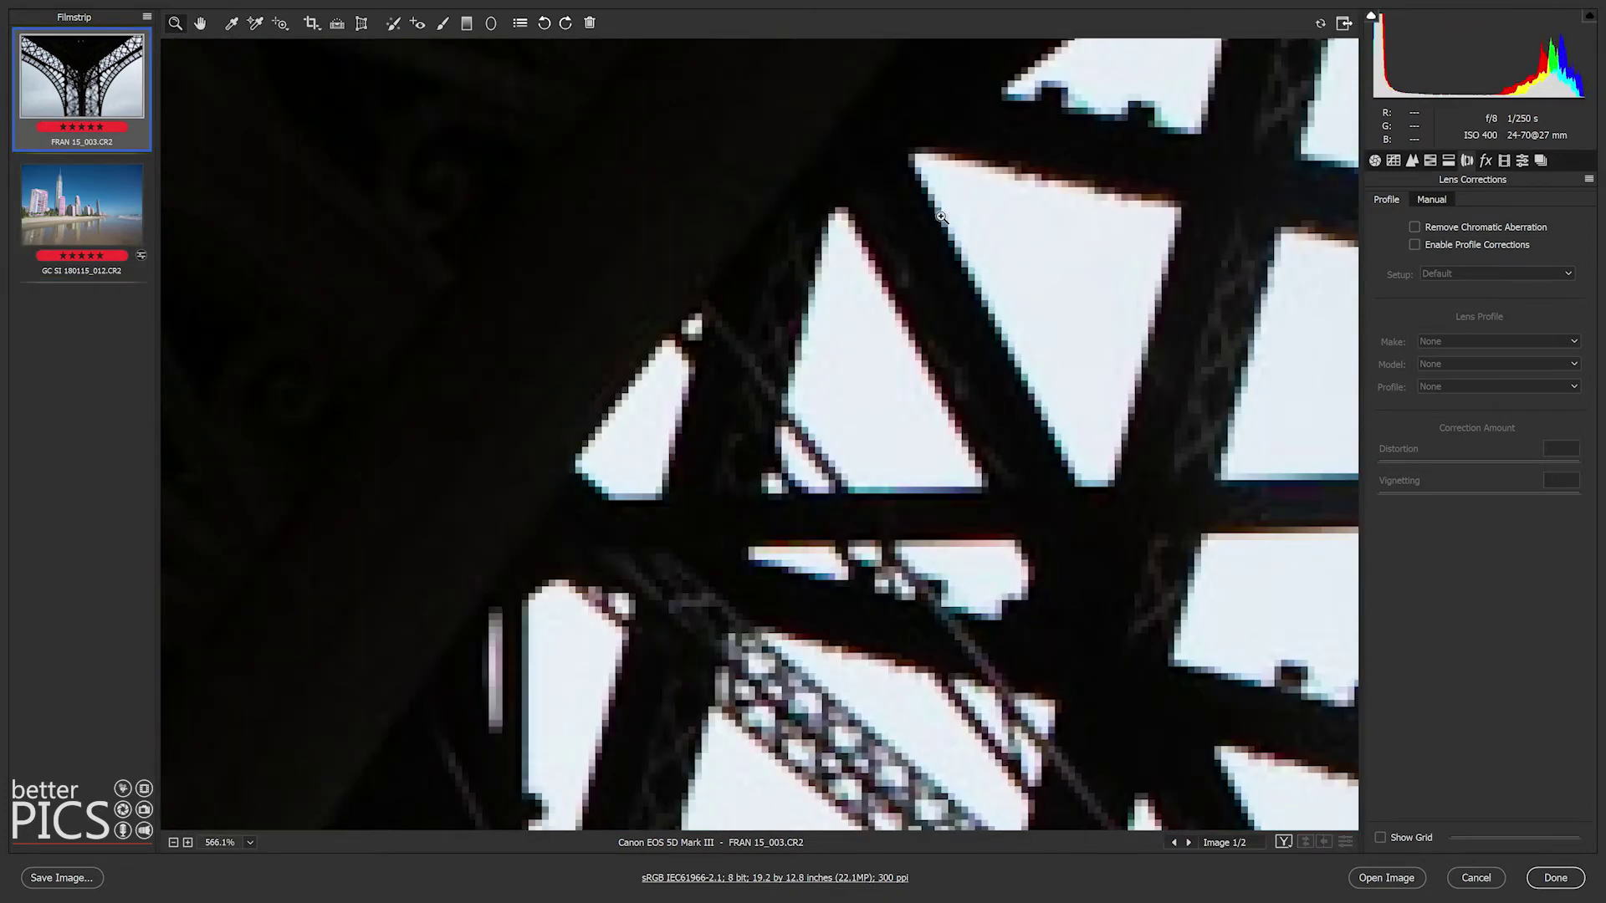
pyautogui.click(1415, 228)
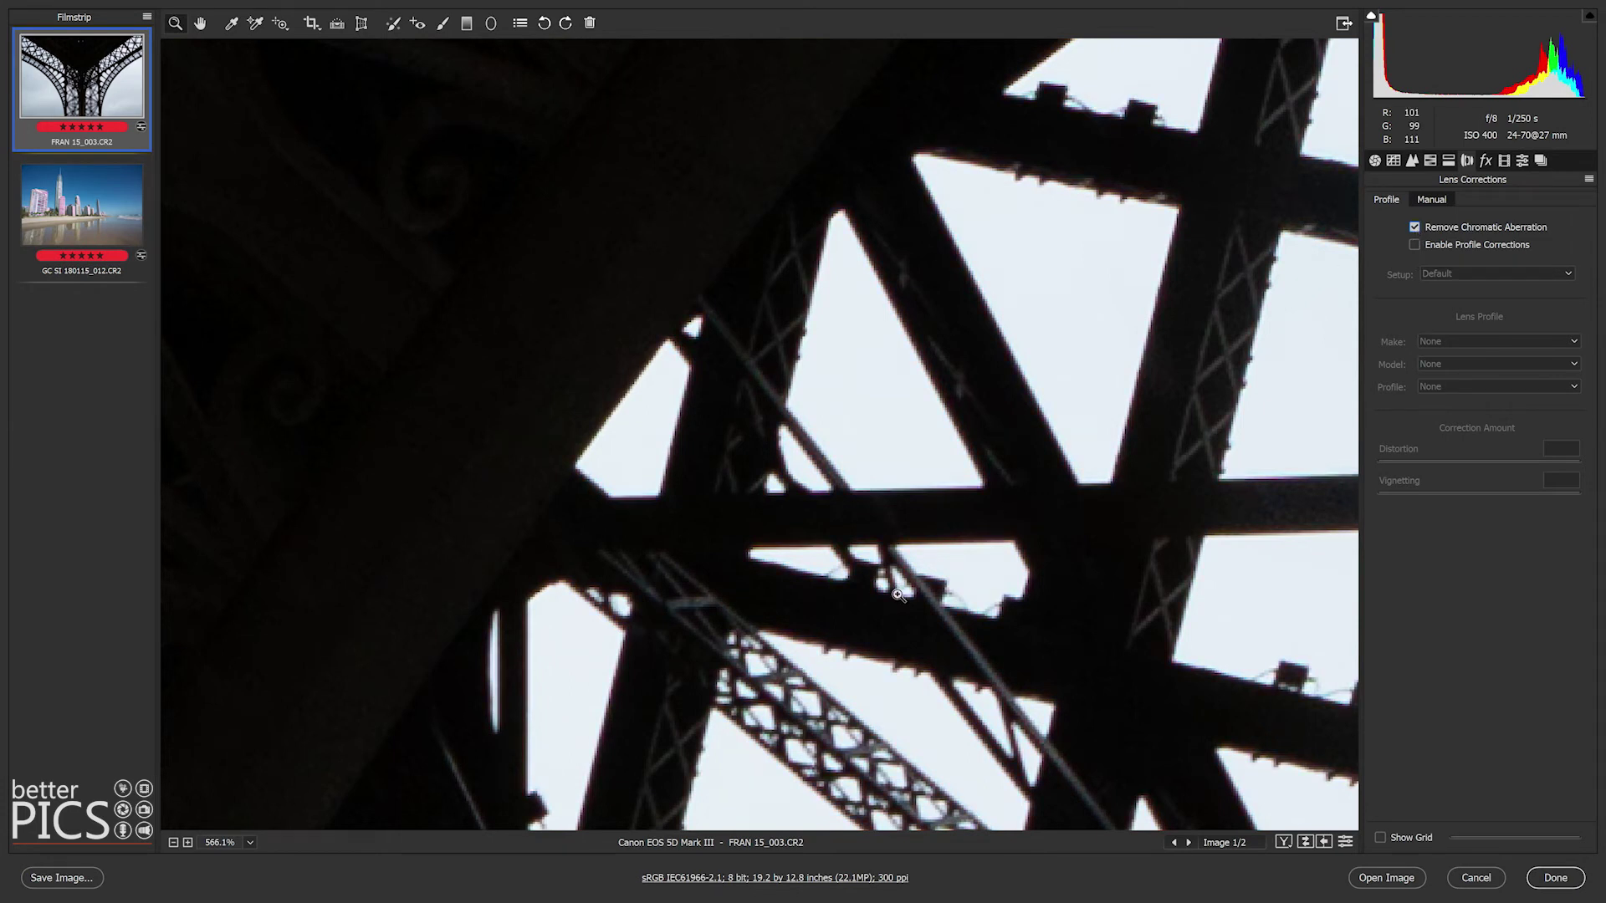
pyautogui.moveTo(949, 539); pyautogui.dragTo(912, 159)
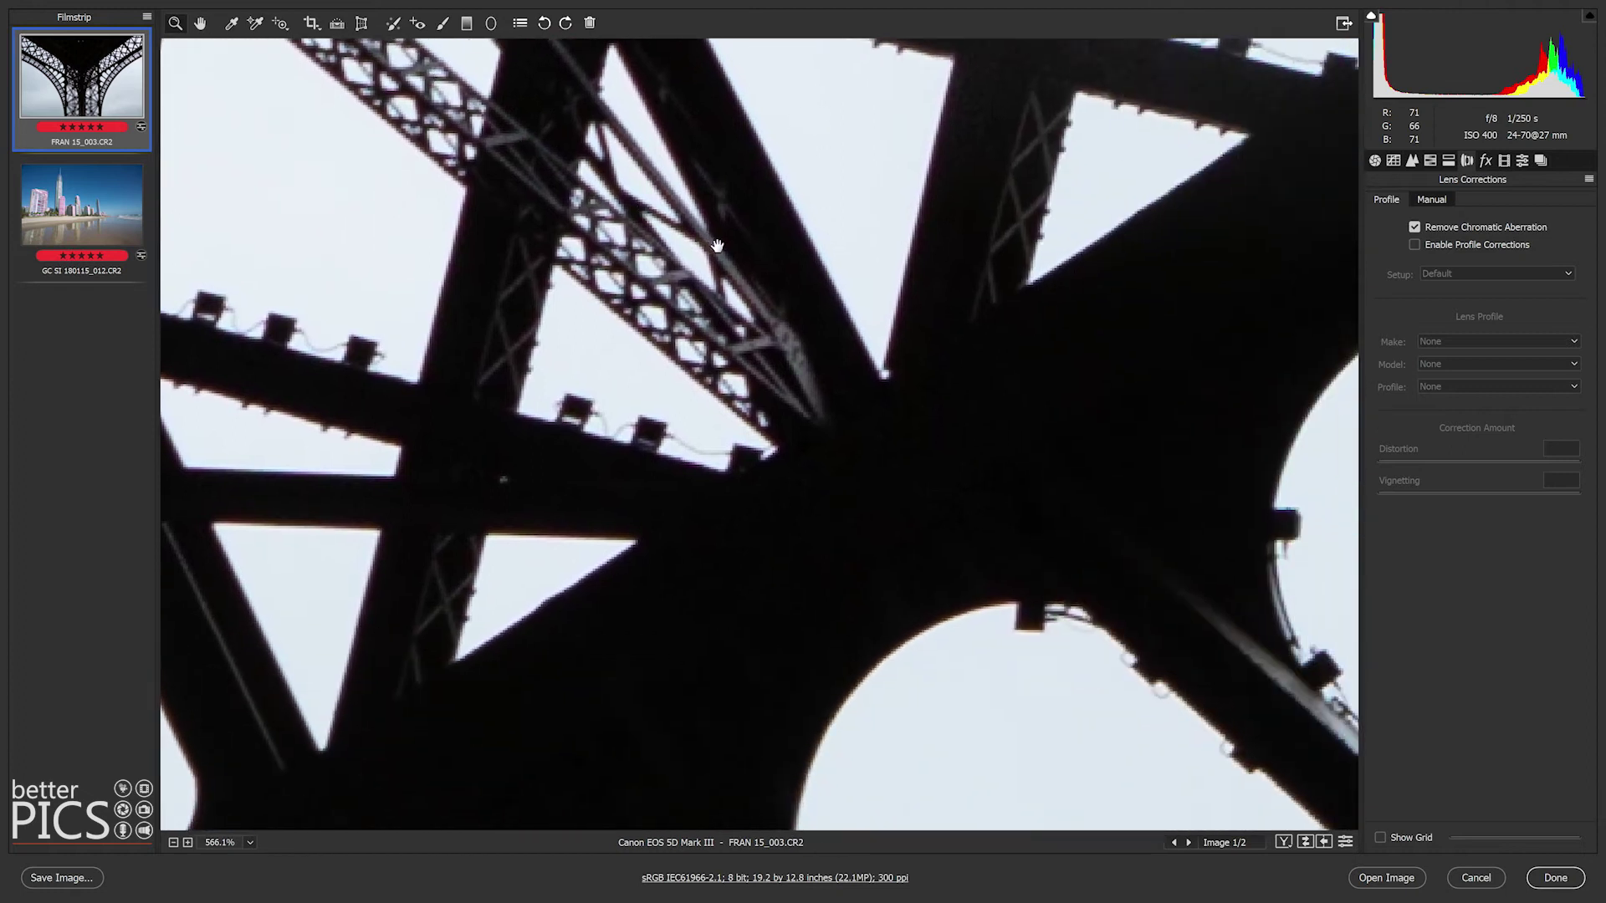
pyautogui.moveTo(778, 469); pyautogui.dragTo(1237, 373)
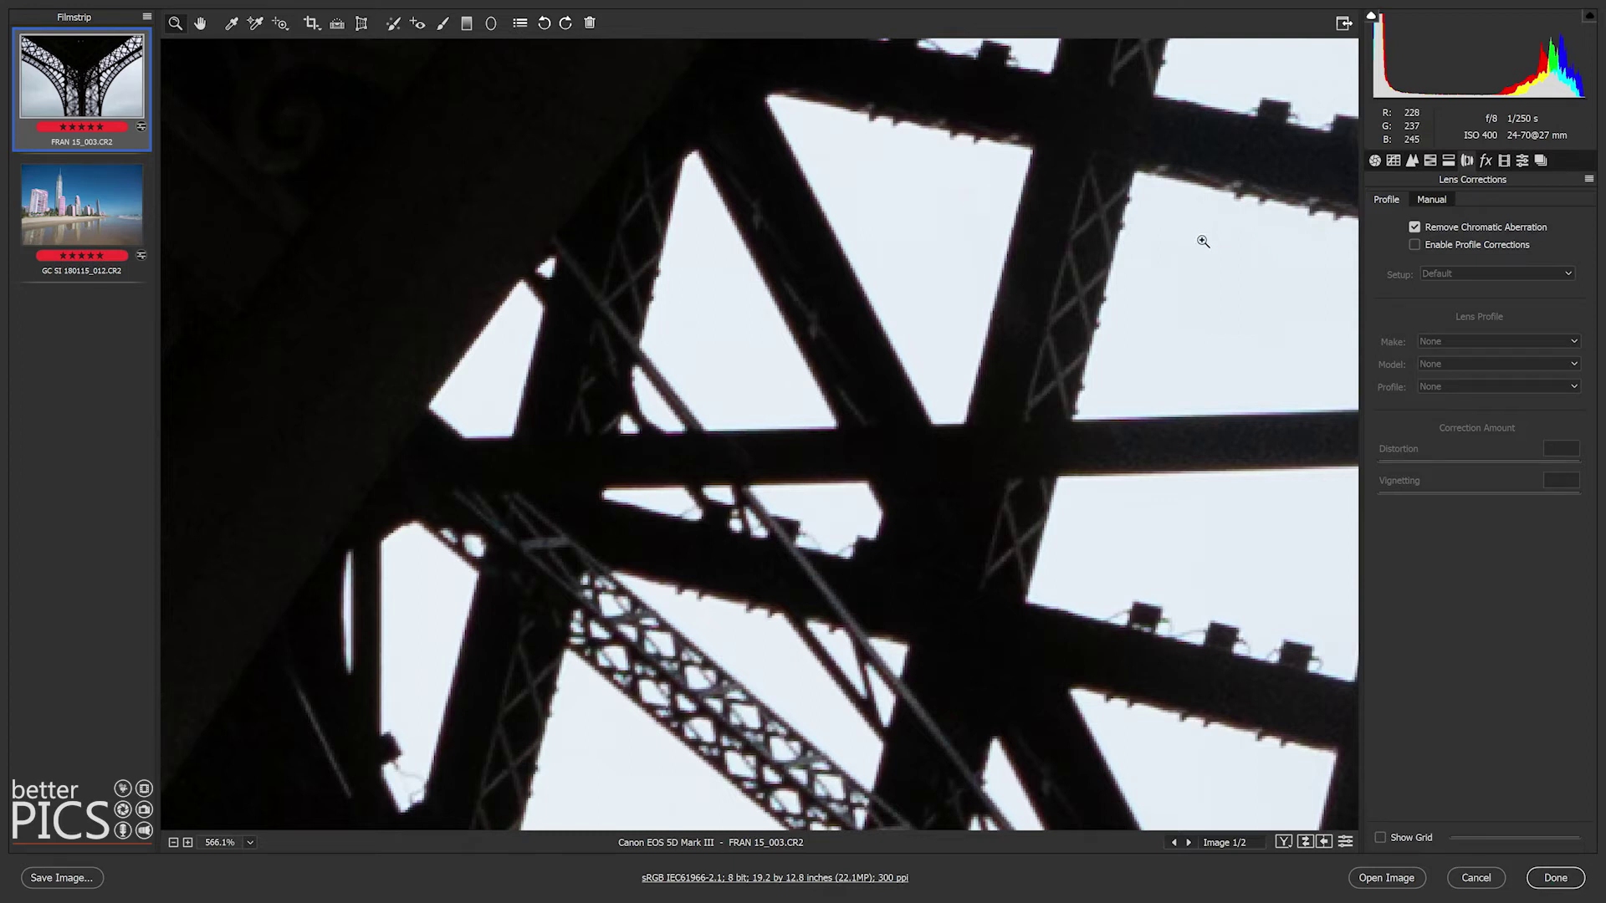
# - Select both photos and turn off Remove Chromatic Aberration for them together
pyautogui.keyDown('shift'); pyautogui.click(107, 186); pyautogui.keyUp('shift')
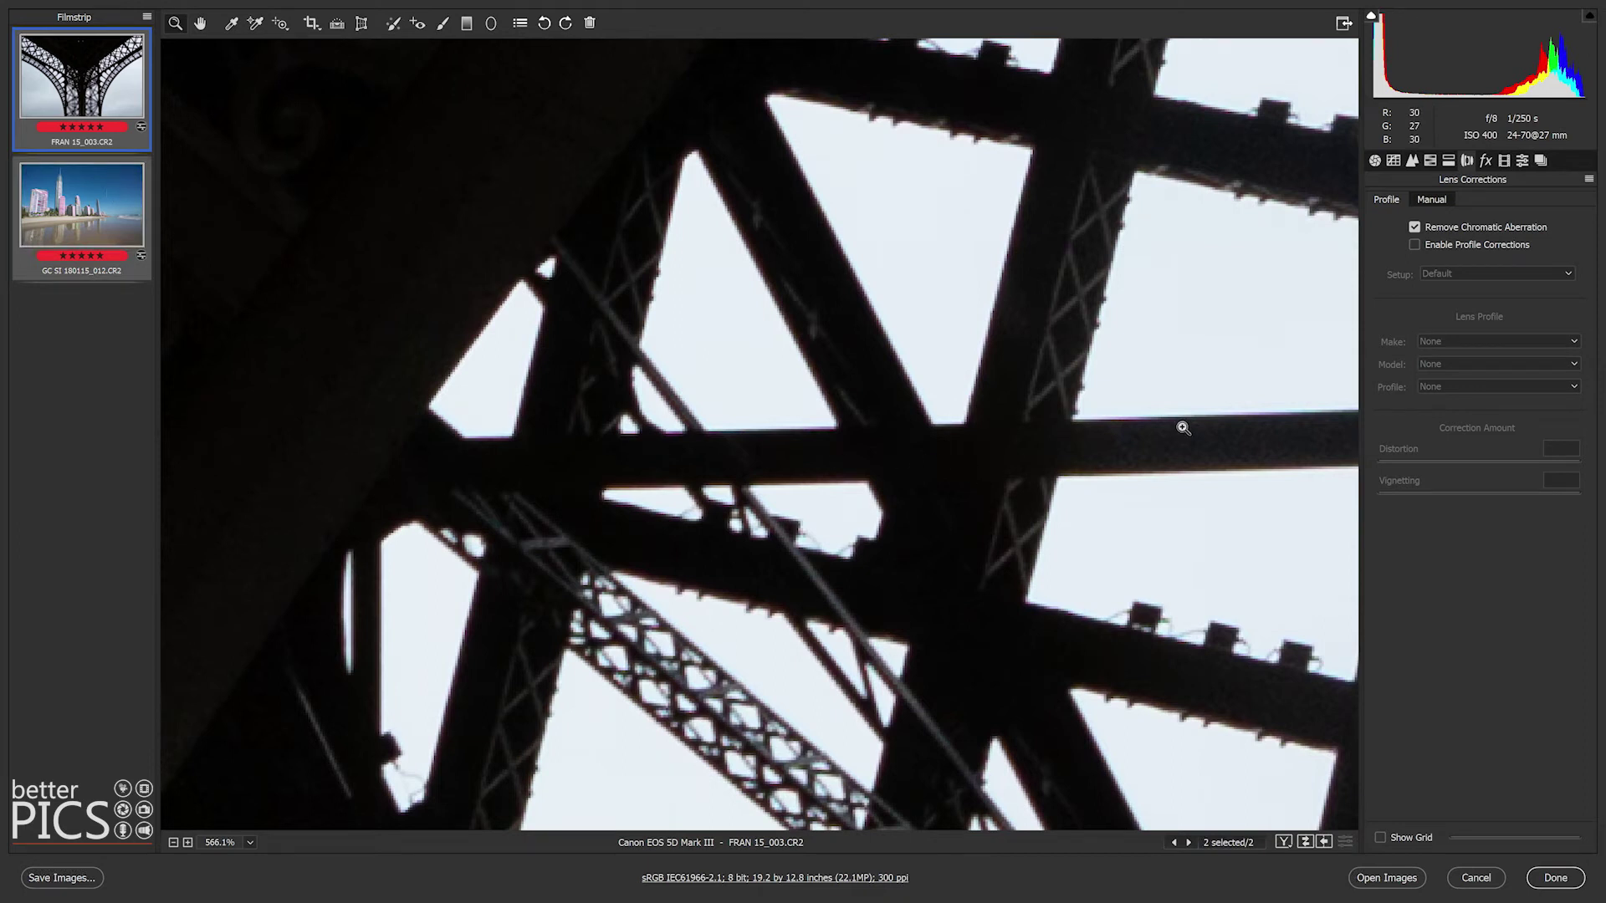
pyautogui.click(1413, 227)
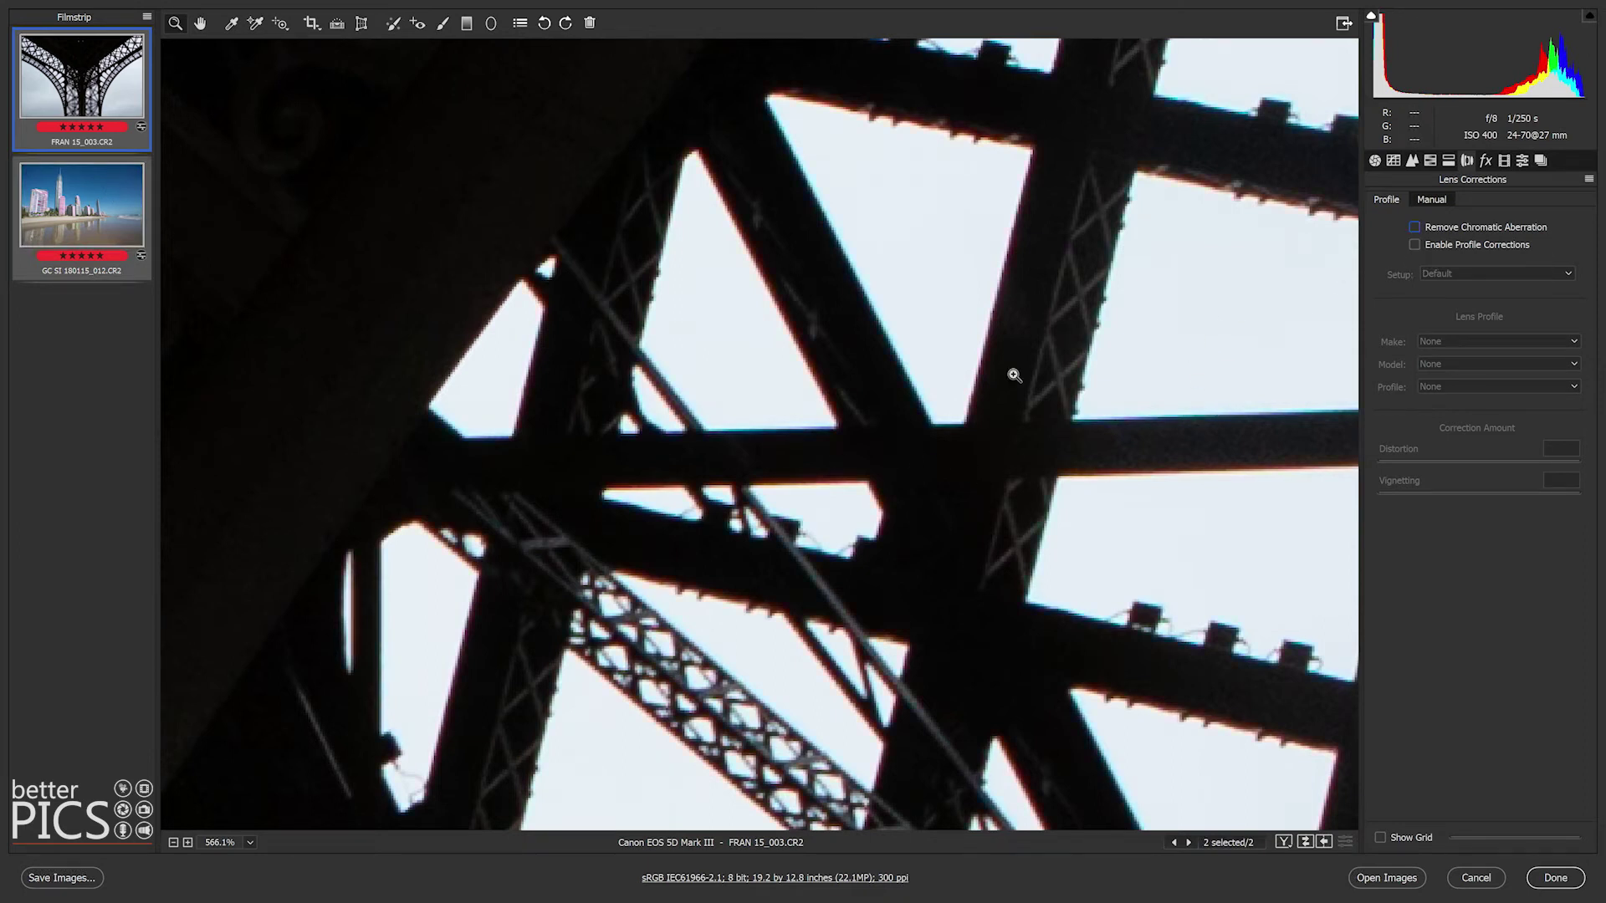
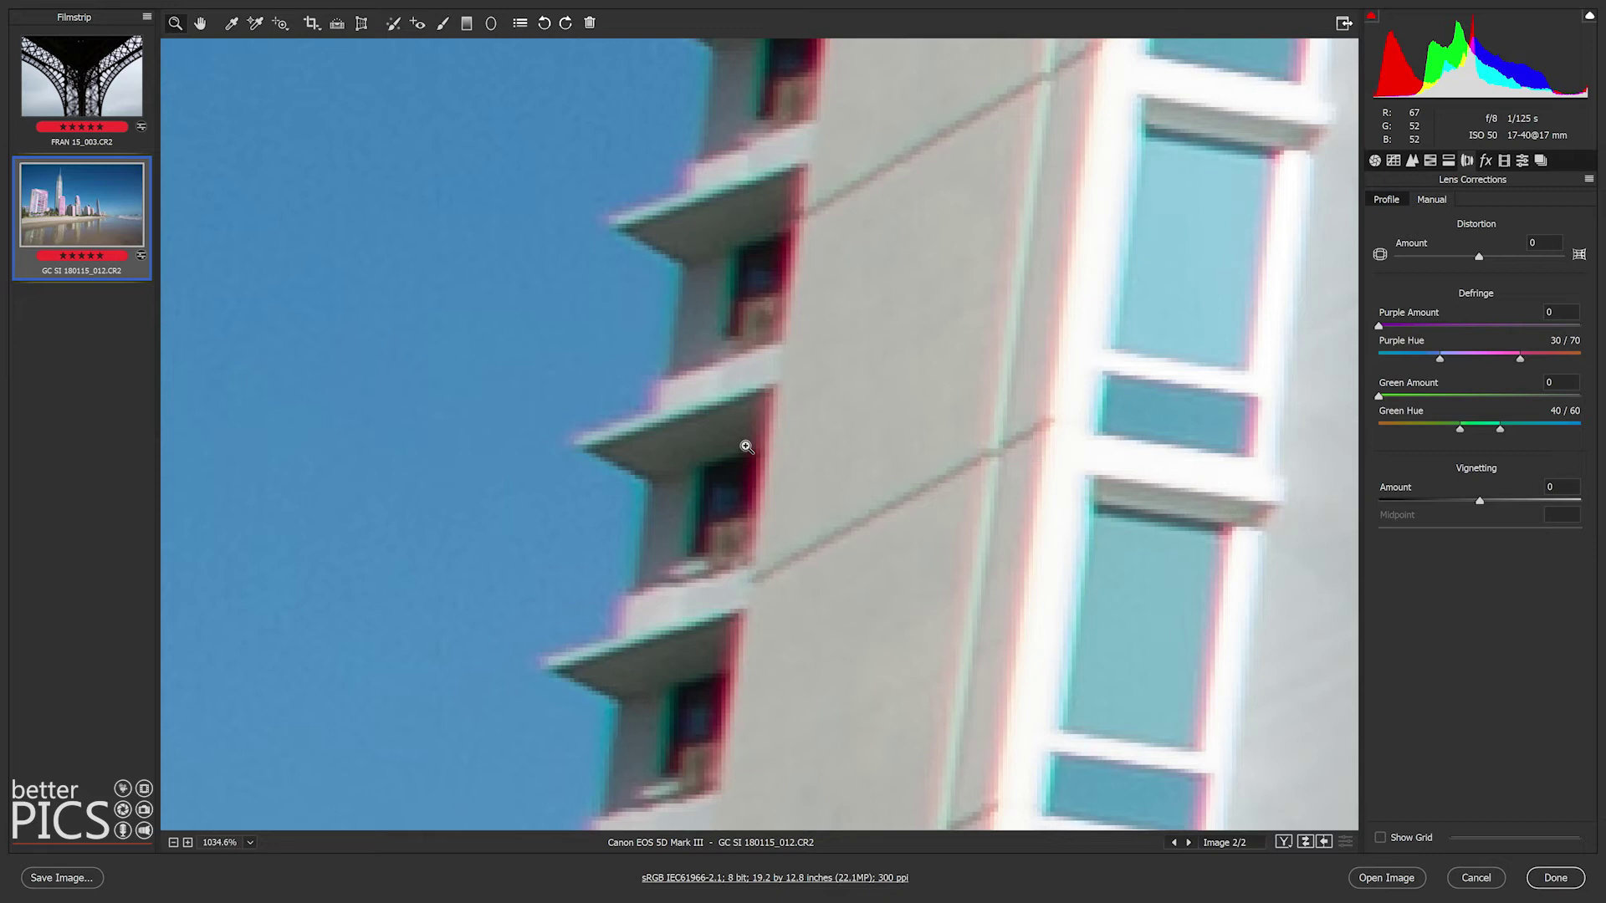
# - Set the skyline photo's defringe purple and green amounts to 4 and the green hue range to 74/100
pyautogui.click(1411, 327)
pyautogui.moveTo(1413, 328); pyautogui.dragTo(1418, 330)
pyautogui.click(1413, 397)
pyautogui.moveTo(1419, 412); pyautogui.dragTo(1425, 412)
pyautogui.moveTo(1500, 429); pyautogui.dragTo(1512, 433)
pyautogui.moveTo(1485, 430); pyautogui.dragTo(1563, 431)
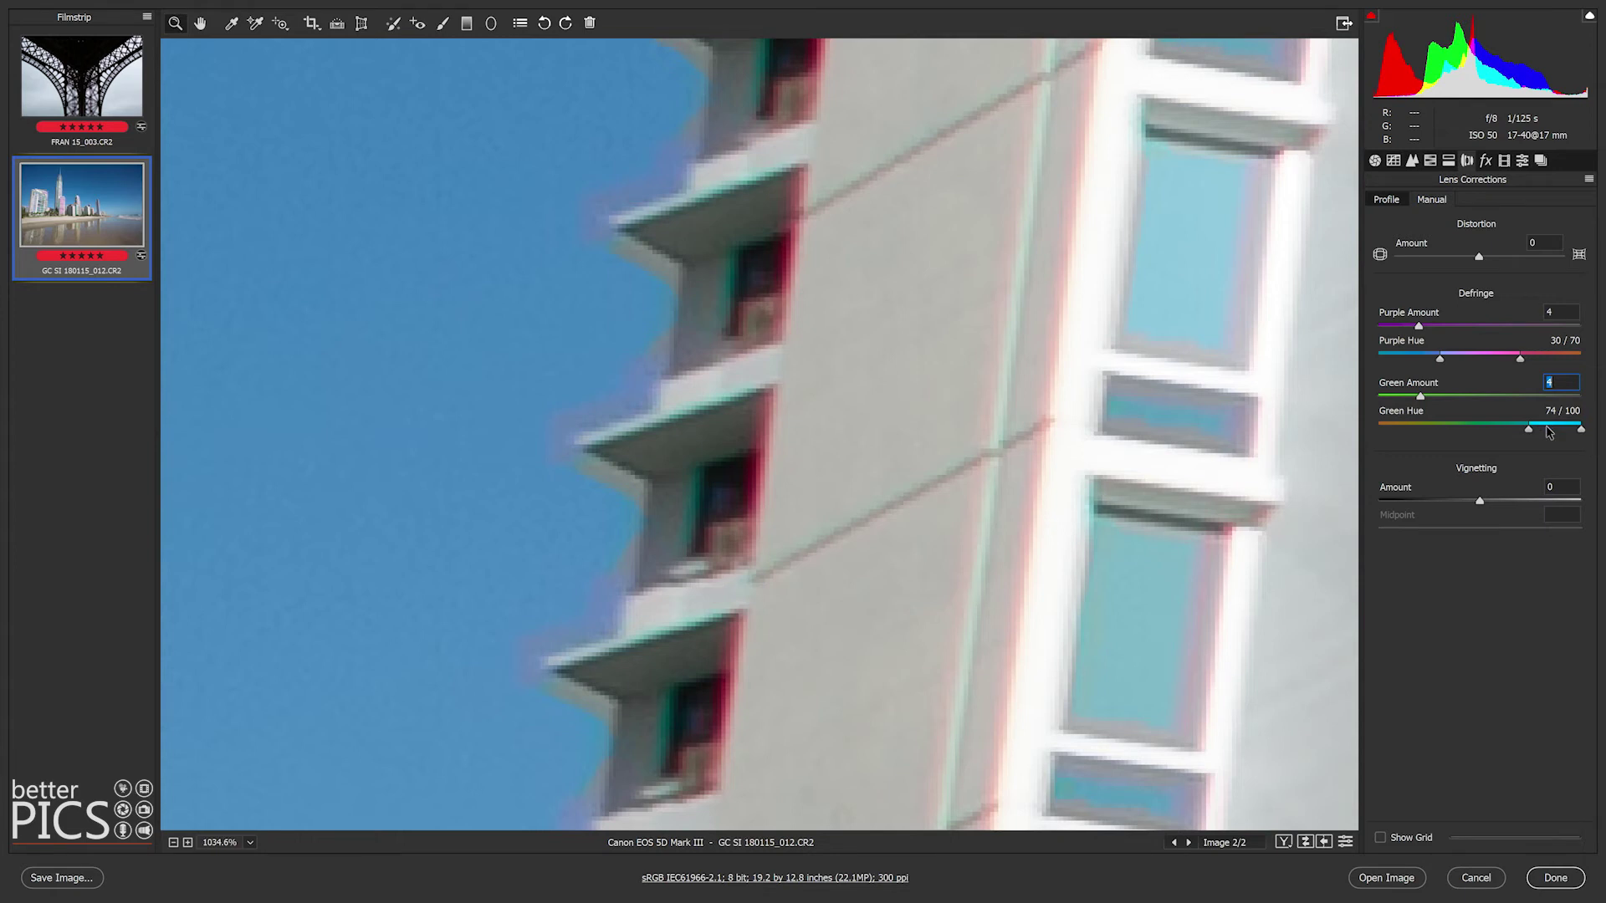
# - Shift the skyline photo's defringe green hue range to 67/98 and its purple hue range to 48/88
pyautogui.moveTo(1552, 427)
pyautogui.mouseDown()
pyautogui.moveTo(1504, 428)
pyautogui.moveTo(1582, 426)
pyautogui.moveTo(1534, 420)
pyautogui.mouseUp()
pyautogui.moveTo(1509, 433)
pyautogui.mouseDown()
pyautogui.moveTo(1569, 429)
pyautogui.moveTo(1501, 431)
pyautogui.mouseUp()
pyautogui.moveTo(1506, 431); pyautogui.dragTo(1509, 432)
pyautogui.moveTo(1536, 431); pyautogui.dragTo(1576, 430)
pyautogui.moveTo(1493, 360); pyautogui.dragTo(1524, 360)
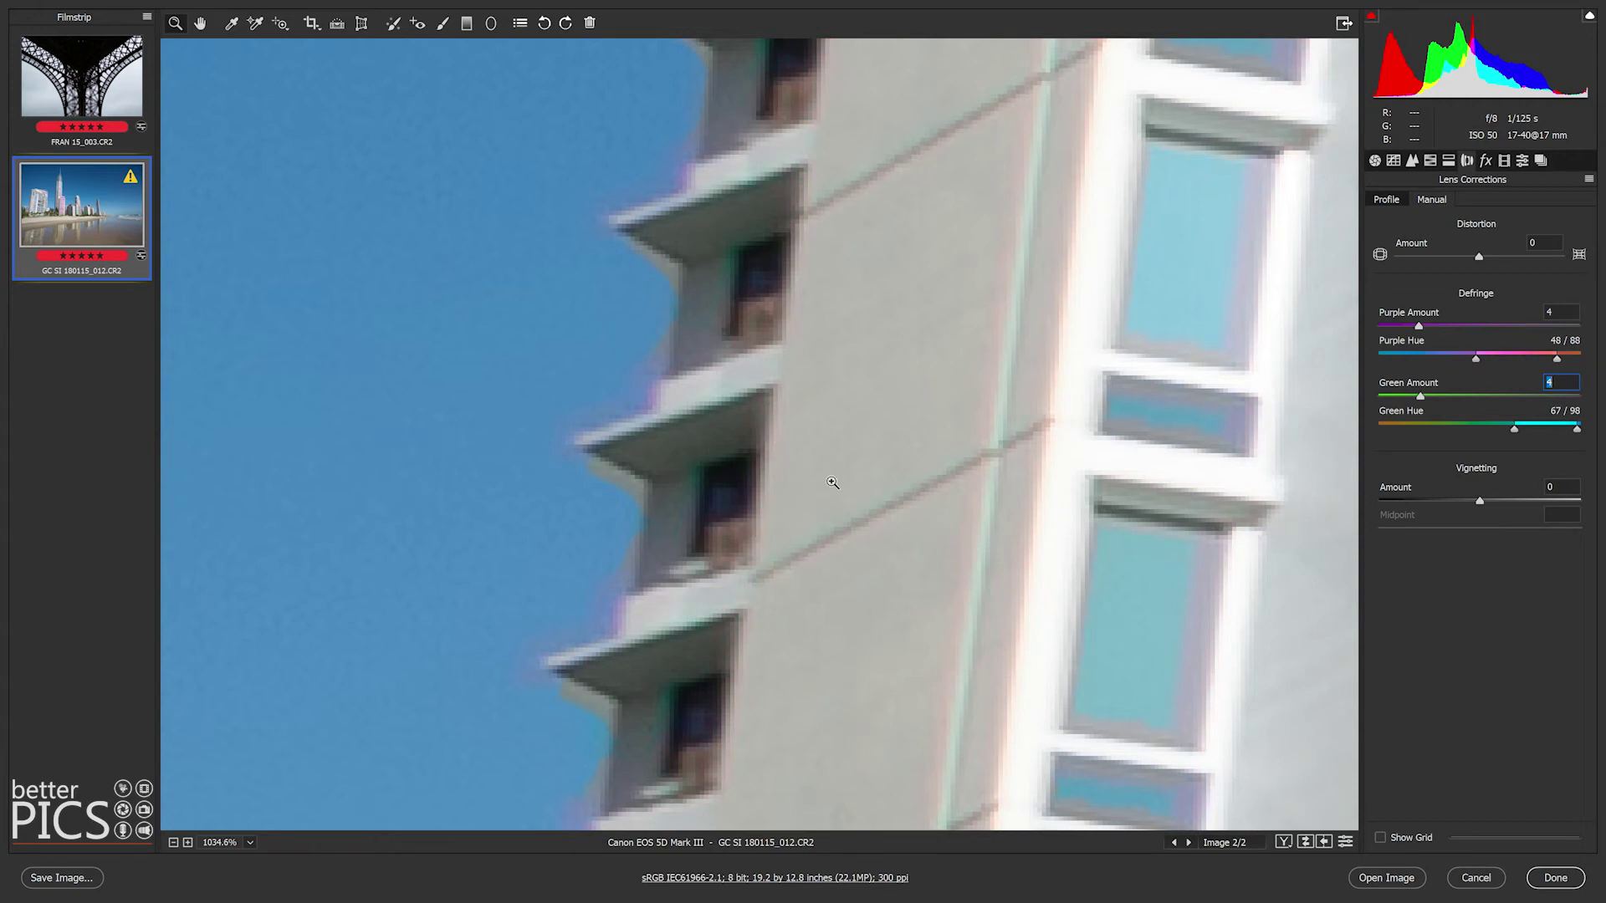
# - Narrow the skyline photo's defringe purple hue range to 59/83 and set the green hue range to 58/85
pyautogui.moveTo(1522, 360); pyautogui.dragTo(1511, 362)
pyautogui.moveTo(1474, 362); pyautogui.dragTo(1468, 363)
pyautogui.click(1486, 364)
pyautogui.moveTo(1524, 427); pyautogui.dragTo(1486, 431)
pyautogui.moveTo(1522, 364); pyautogui.dragTo(1534, 360)
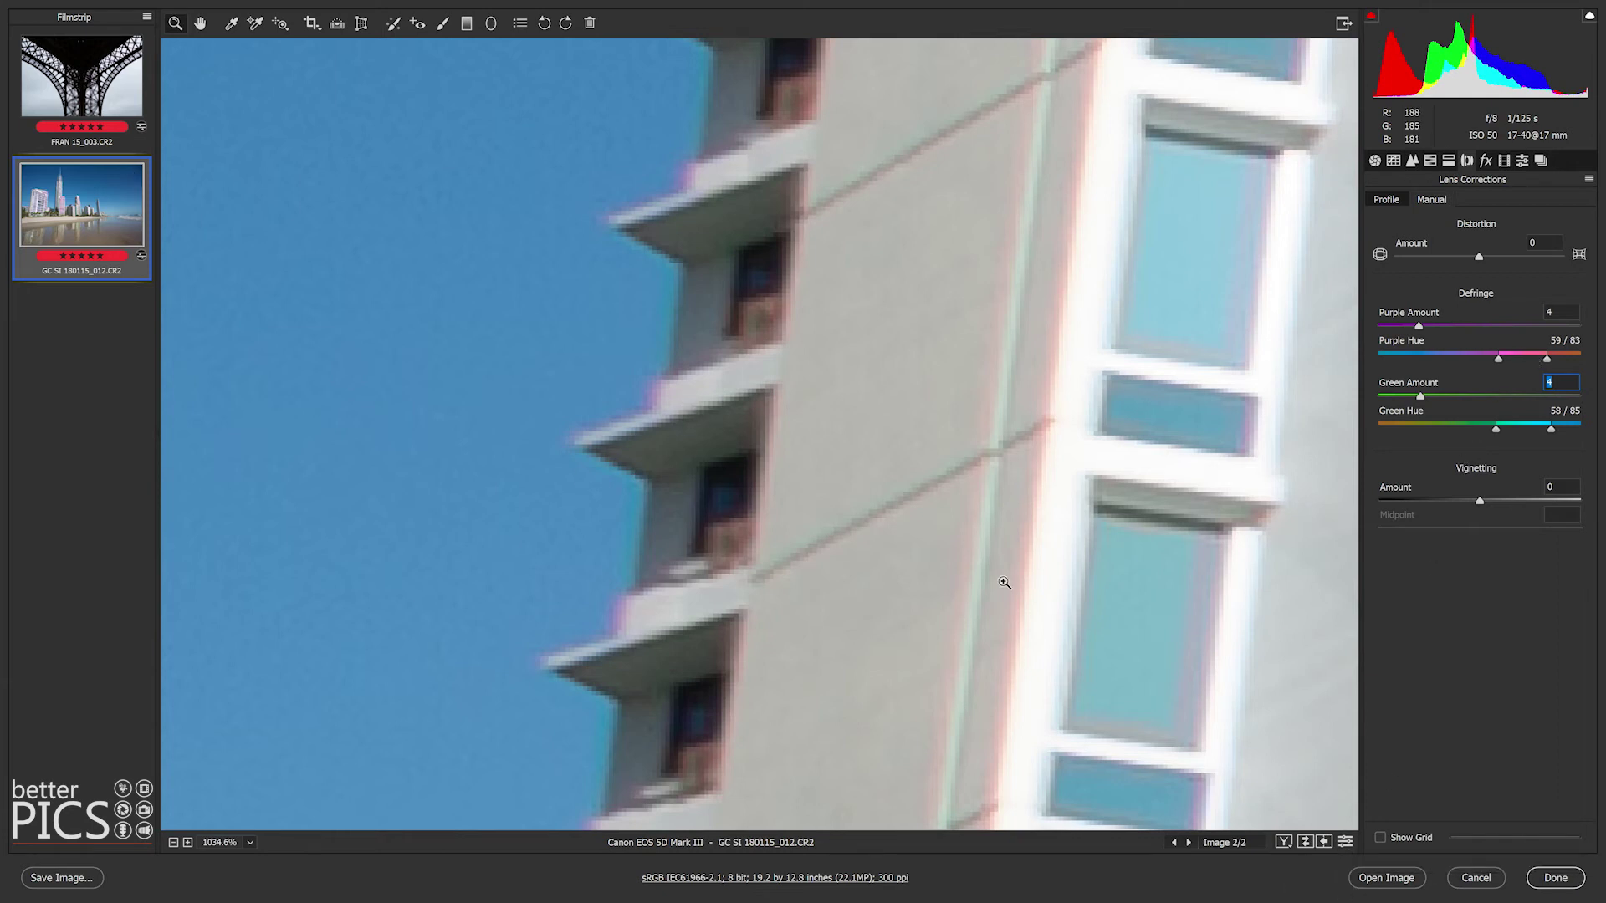
# - Refine the defringe to purple amount 9 with hue range 54/83 and green amount 7 with hue range 57/83
pyautogui.moveTo(1497, 430); pyautogui.dragTo(1515, 427)
pyautogui.moveTo(1421, 396); pyautogui.dragTo(1448, 418)
pyautogui.click(1422, 331)
pyautogui.moveTo(1421, 329); pyautogui.dragTo(1488, 362)
# - Show the skyline photo in a side-by-side before/after view and compare the building's ledge edges
pyautogui.click(1284, 842)
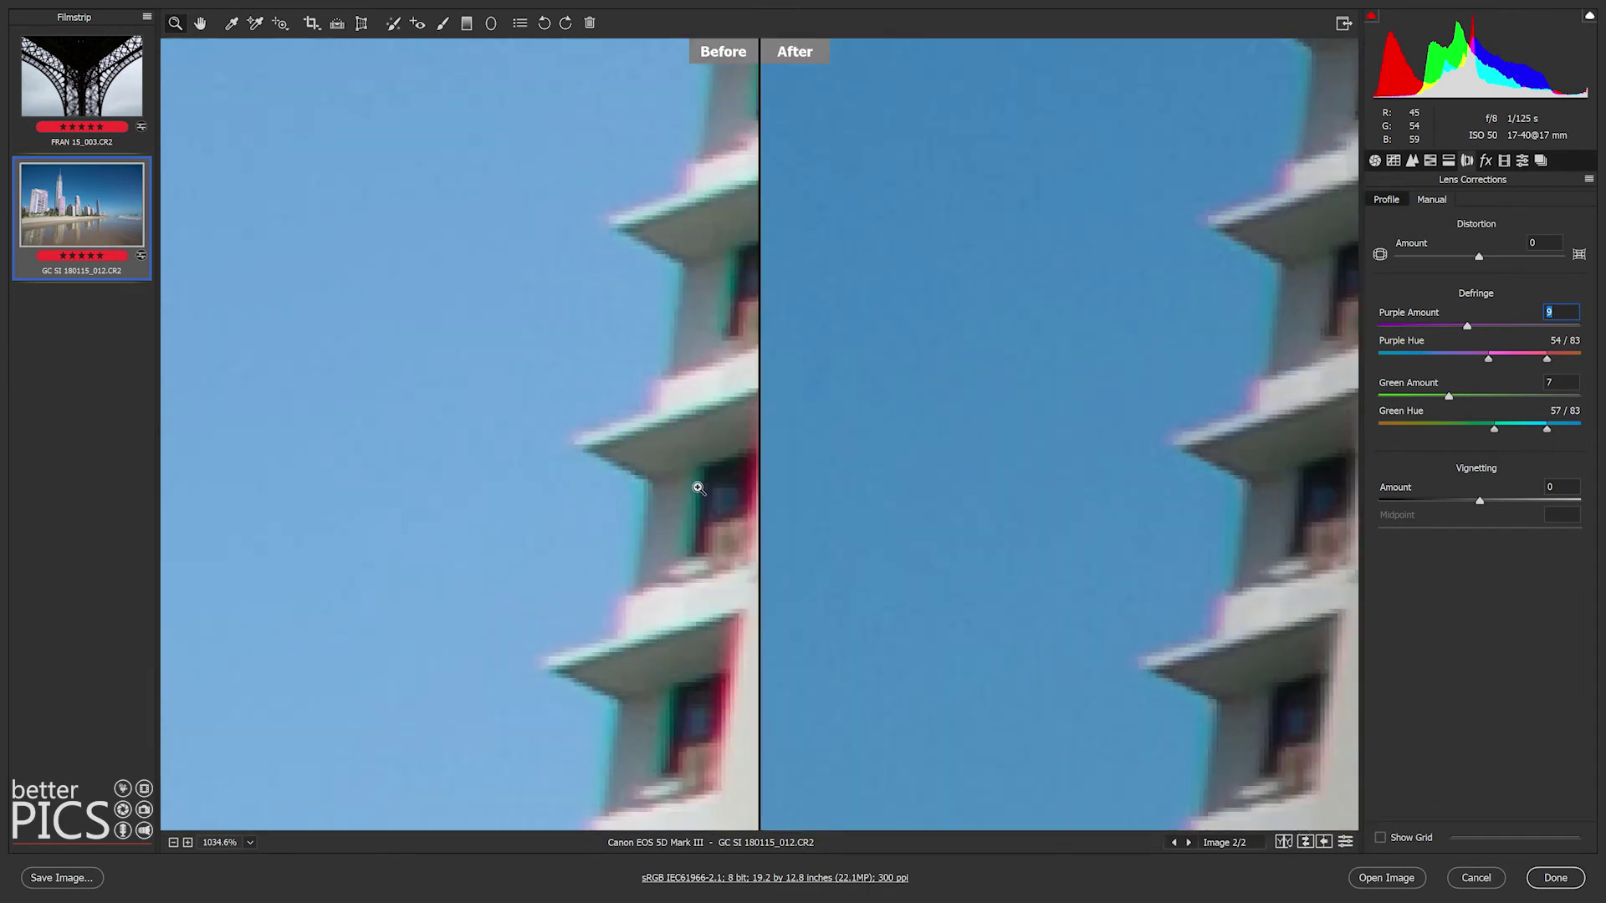
pyautogui.moveTo(697, 485); pyautogui.dragTo(458, 361)
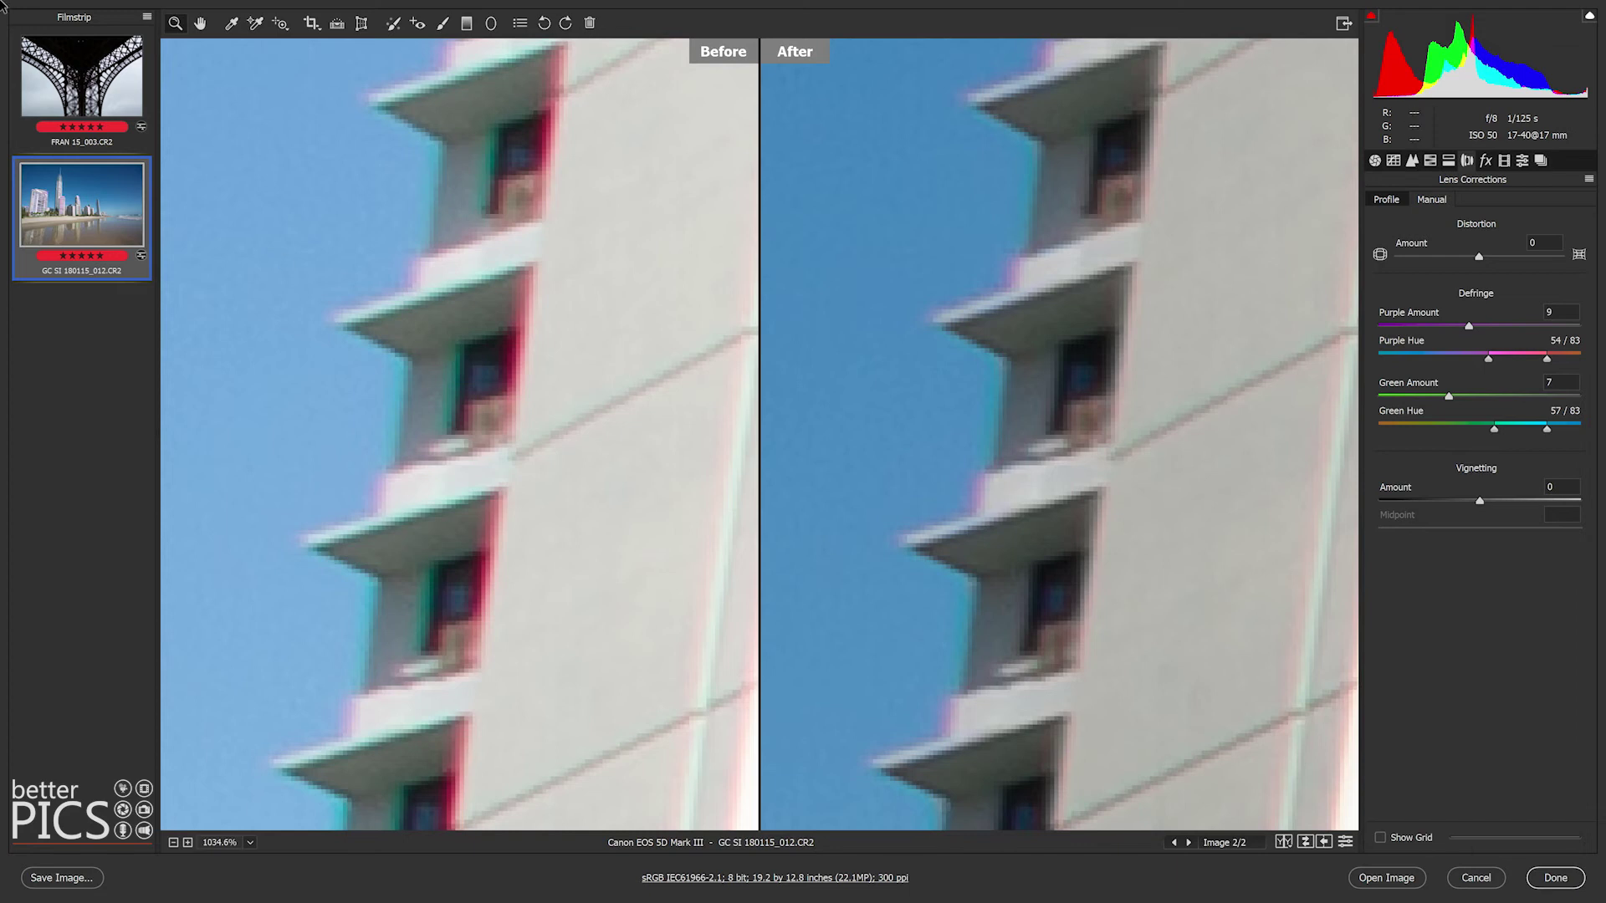
# - Set the tower photo's defringe purple amount to 5 and green amount to 5
pyautogui.click(66, 87)
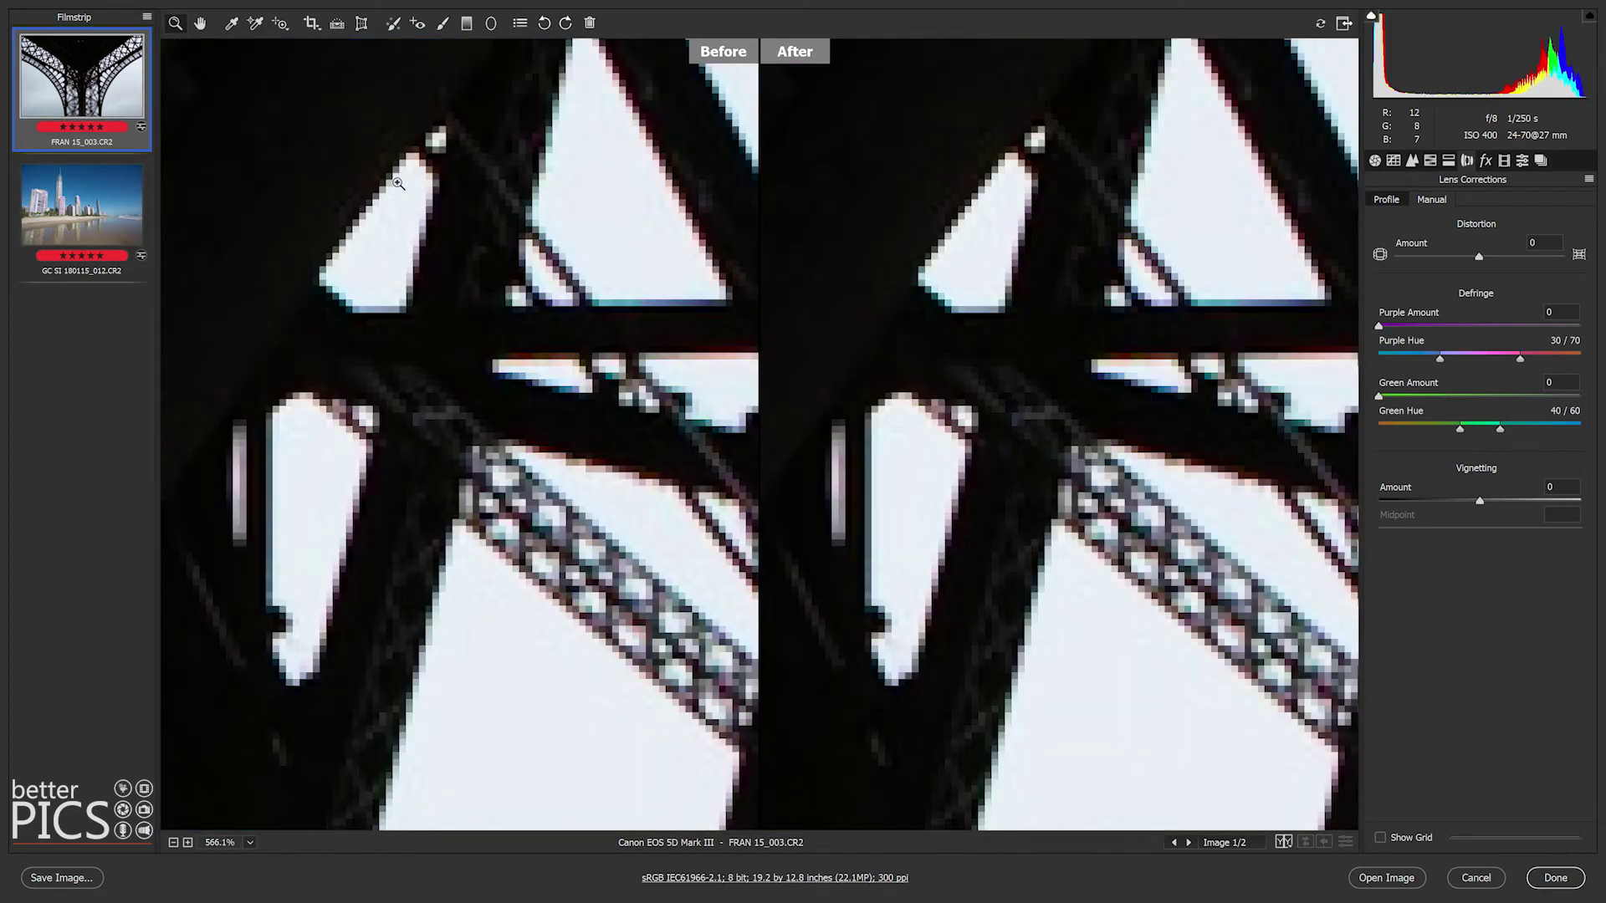
pyautogui.scroll(3, 851, 346)
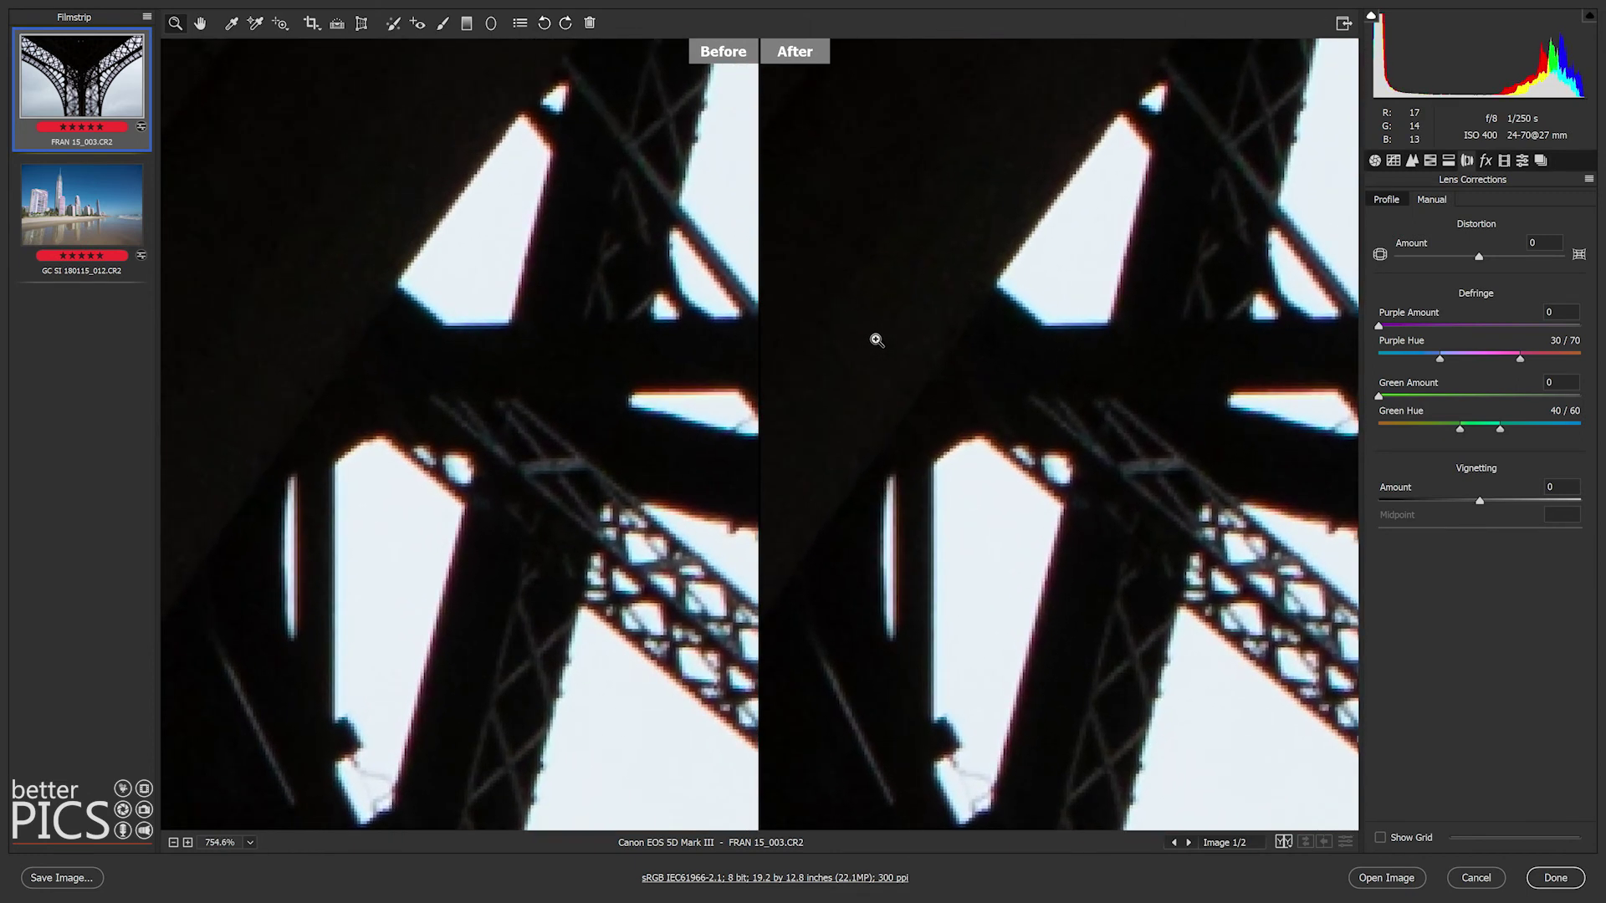
pyautogui.scroll(-4, 801, 347)
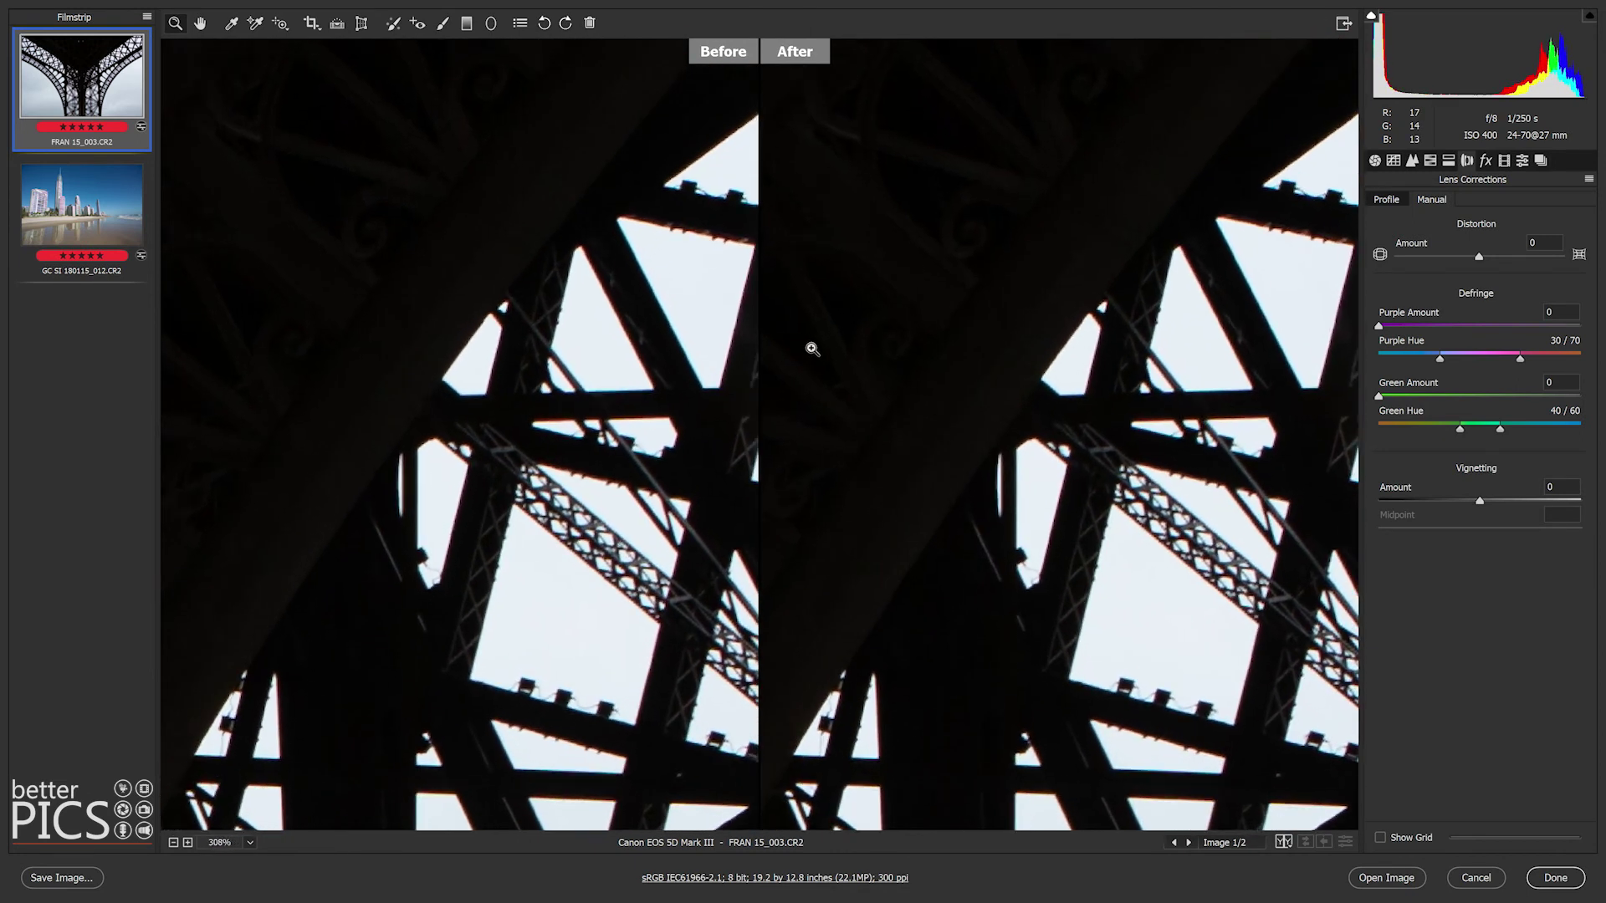
pyautogui.moveTo(939, 382); pyautogui.dragTo(855, 552)
pyautogui.scroll(4, 1004, 343)
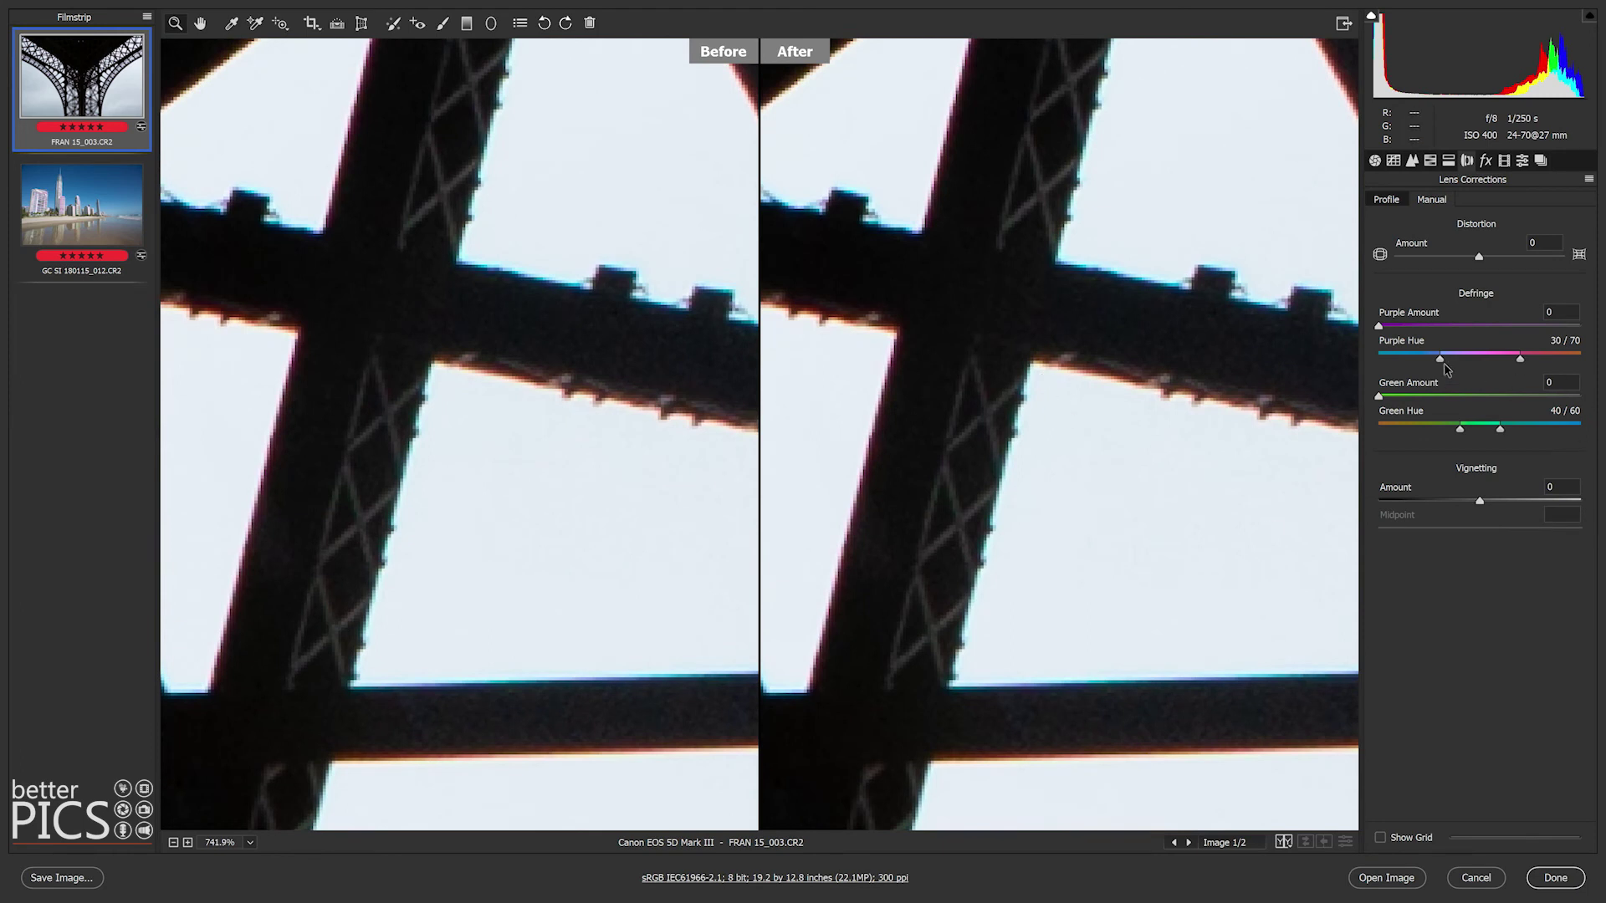
pyautogui.click(1403, 326)
pyautogui.click(1430, 397)
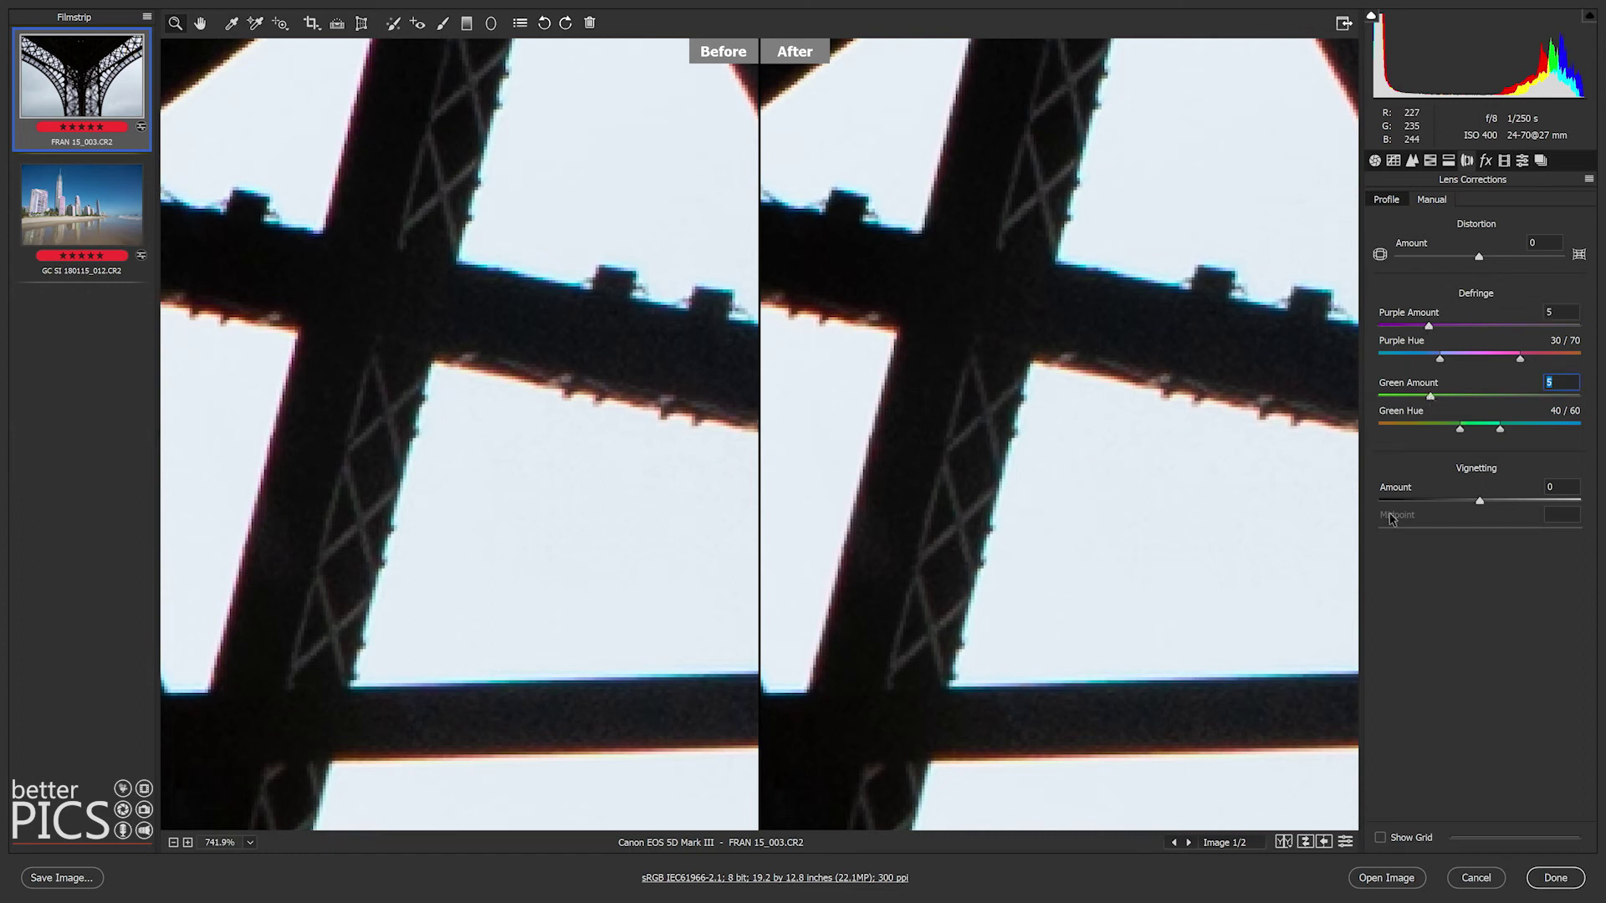
# - Shift the tower photo's defringe green hue range to 72/100 and its purple hue range to 65/100
pyautogui.moveTo(1498, 431); pyautogui.dragTo(1553, 428)
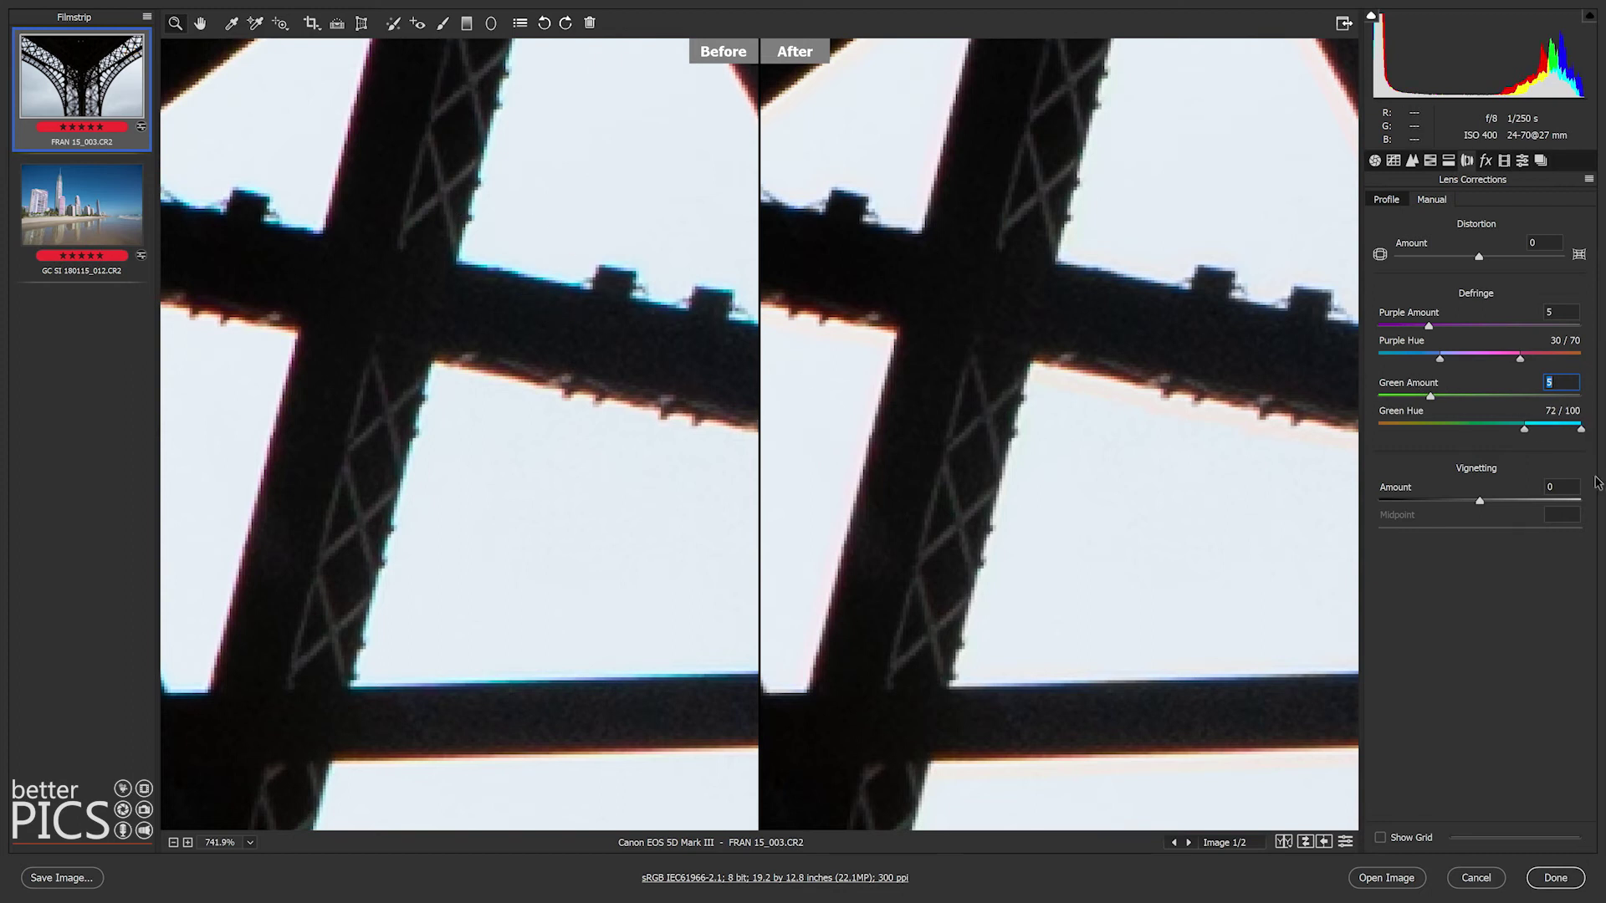
pyautogui.moveTo(1500, 360); pyautogui.dragTo(1554, 355)
pyautogui.moveTo(1577, 361); pyautogui.dragTo(1514, 361)
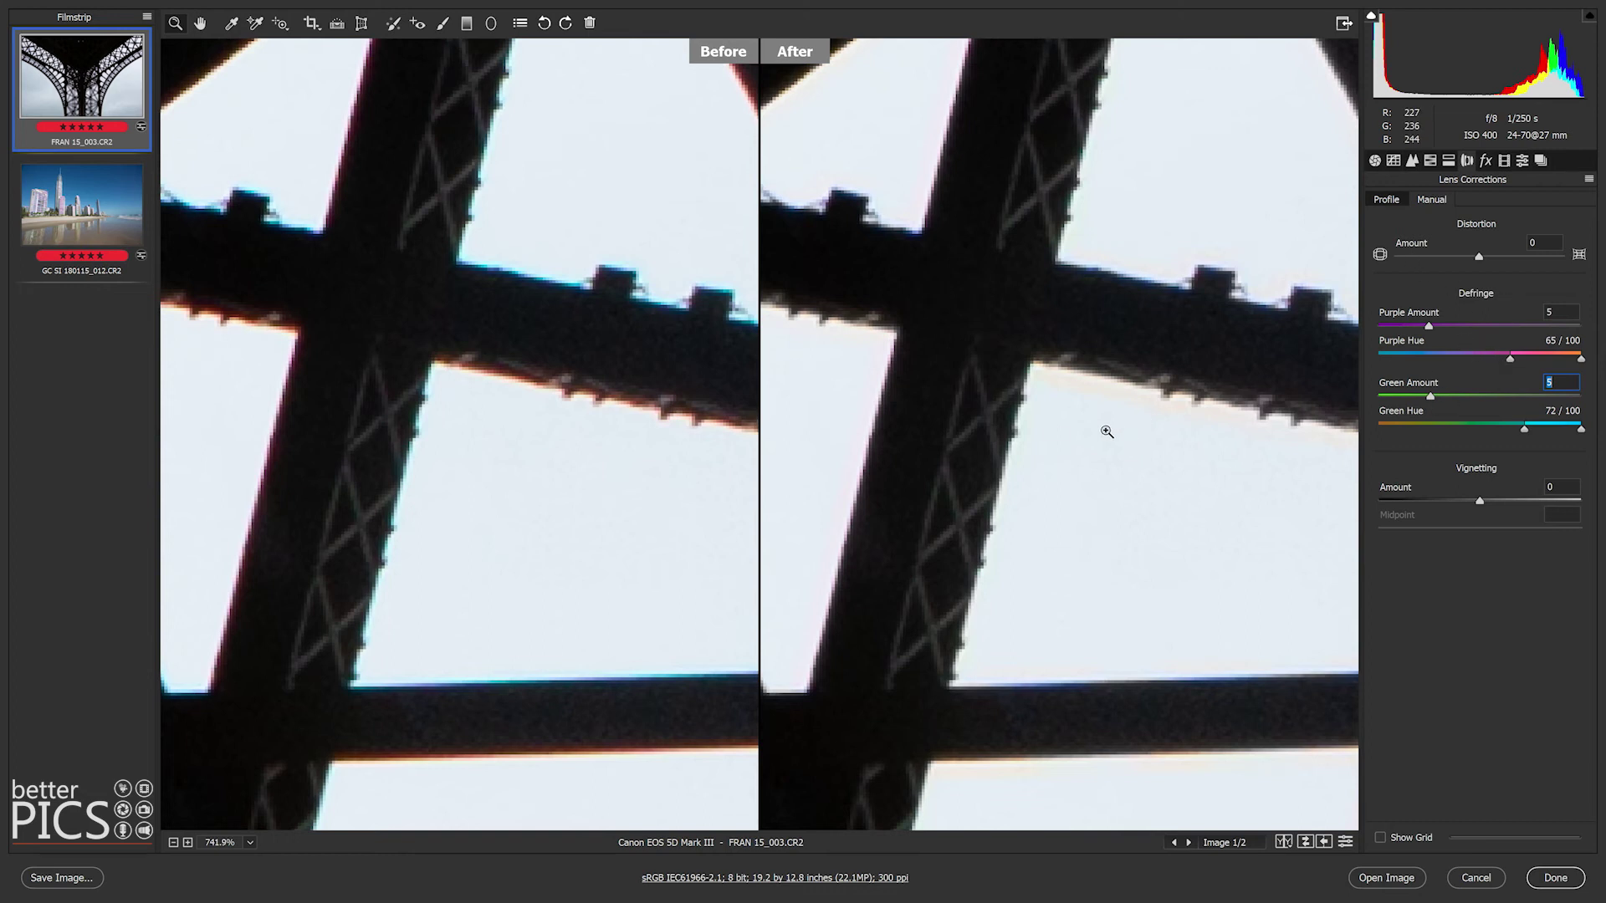
# - Enable Remove Chromatic Aberration for the tower photo and compare its girder edges before and after
pyautogui.click(1386, 200)
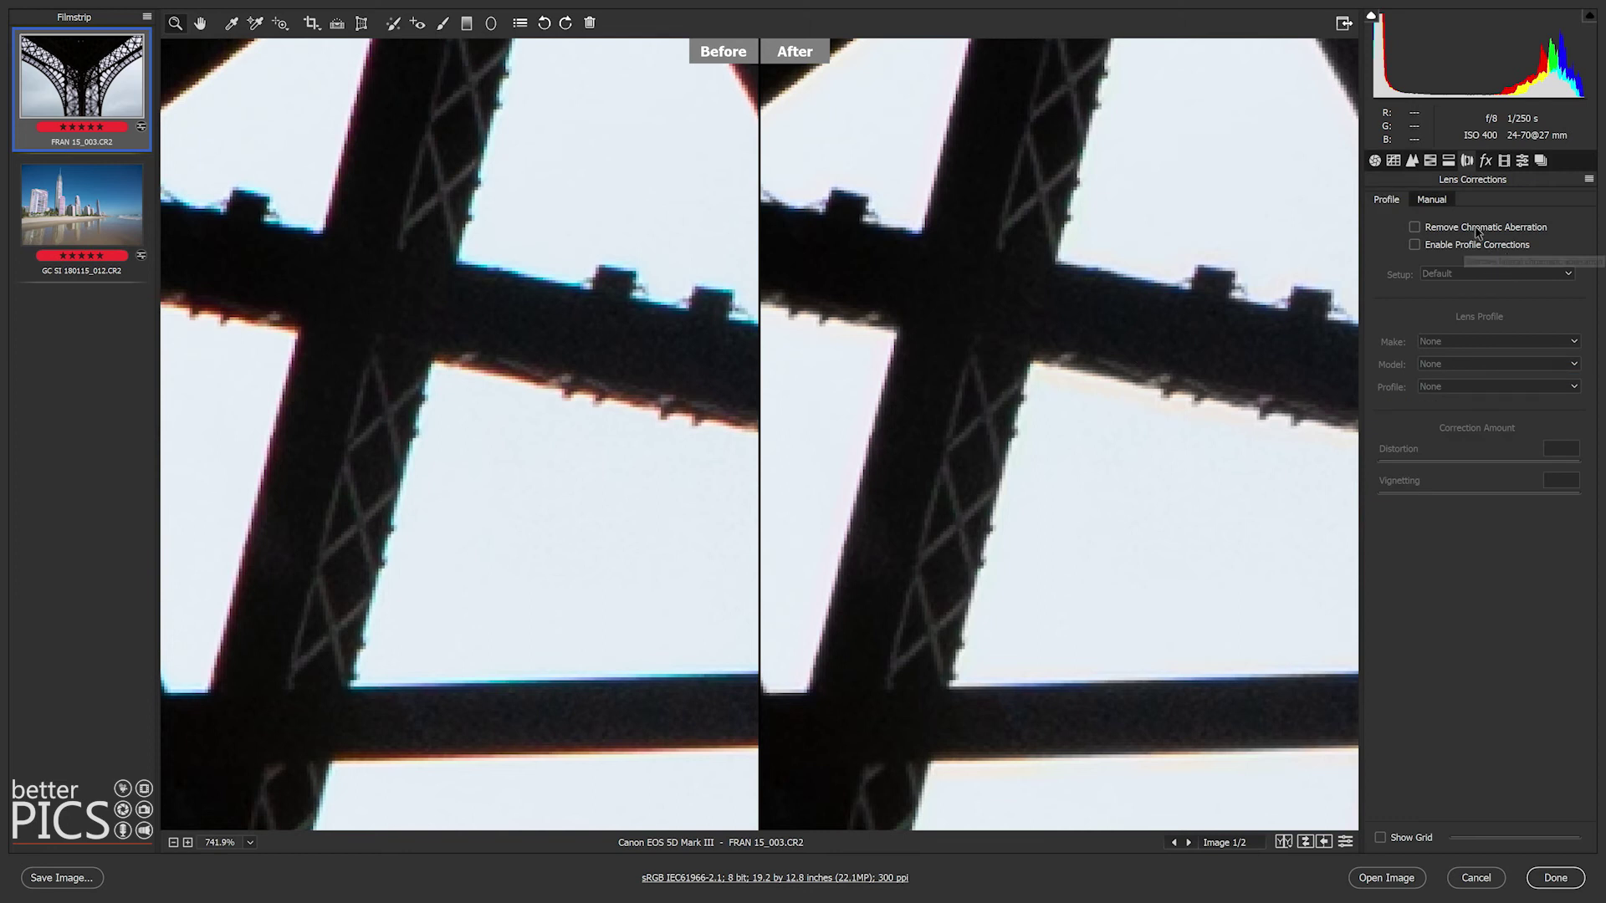
pyautogui.click(1442, 230)
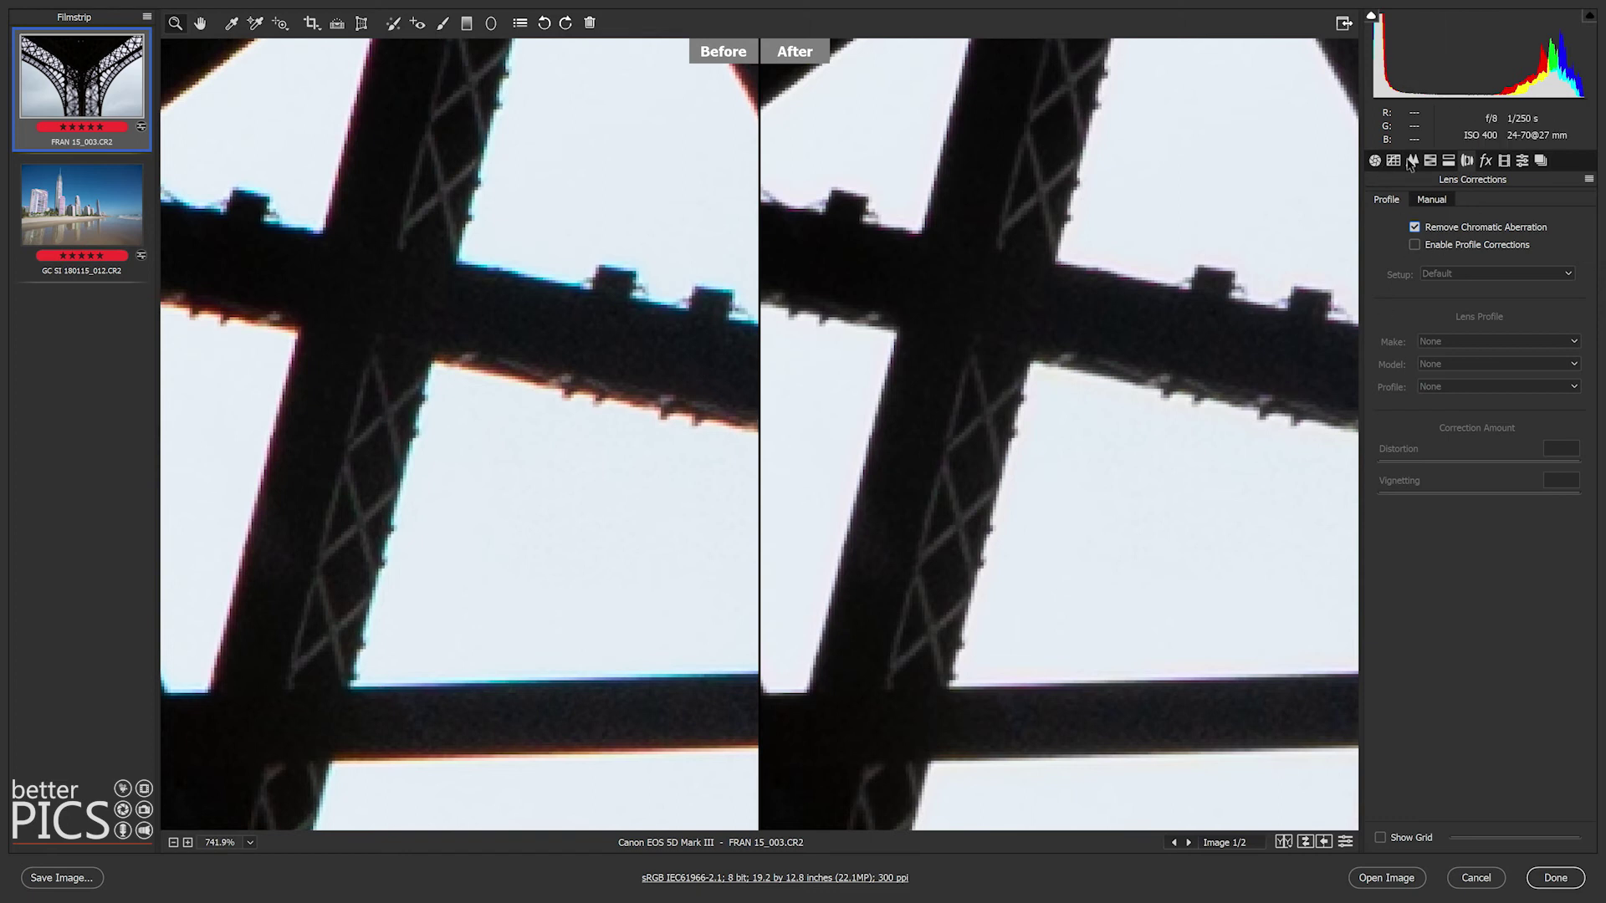
pyautogui.click(1431, 199)
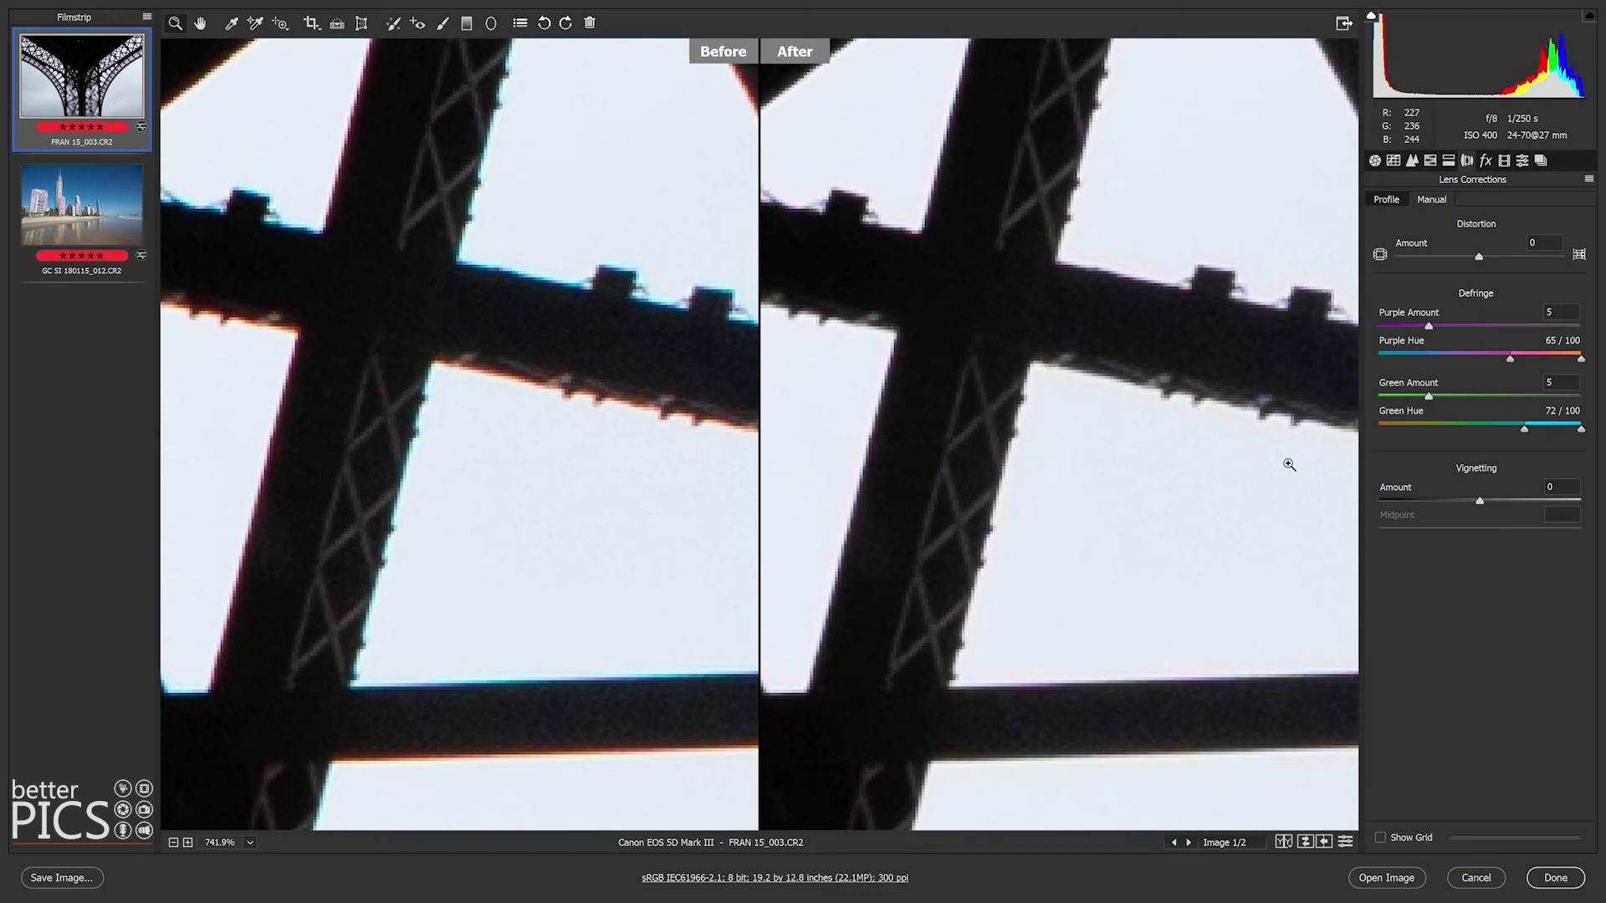
pyautogui.click(1381, 201)
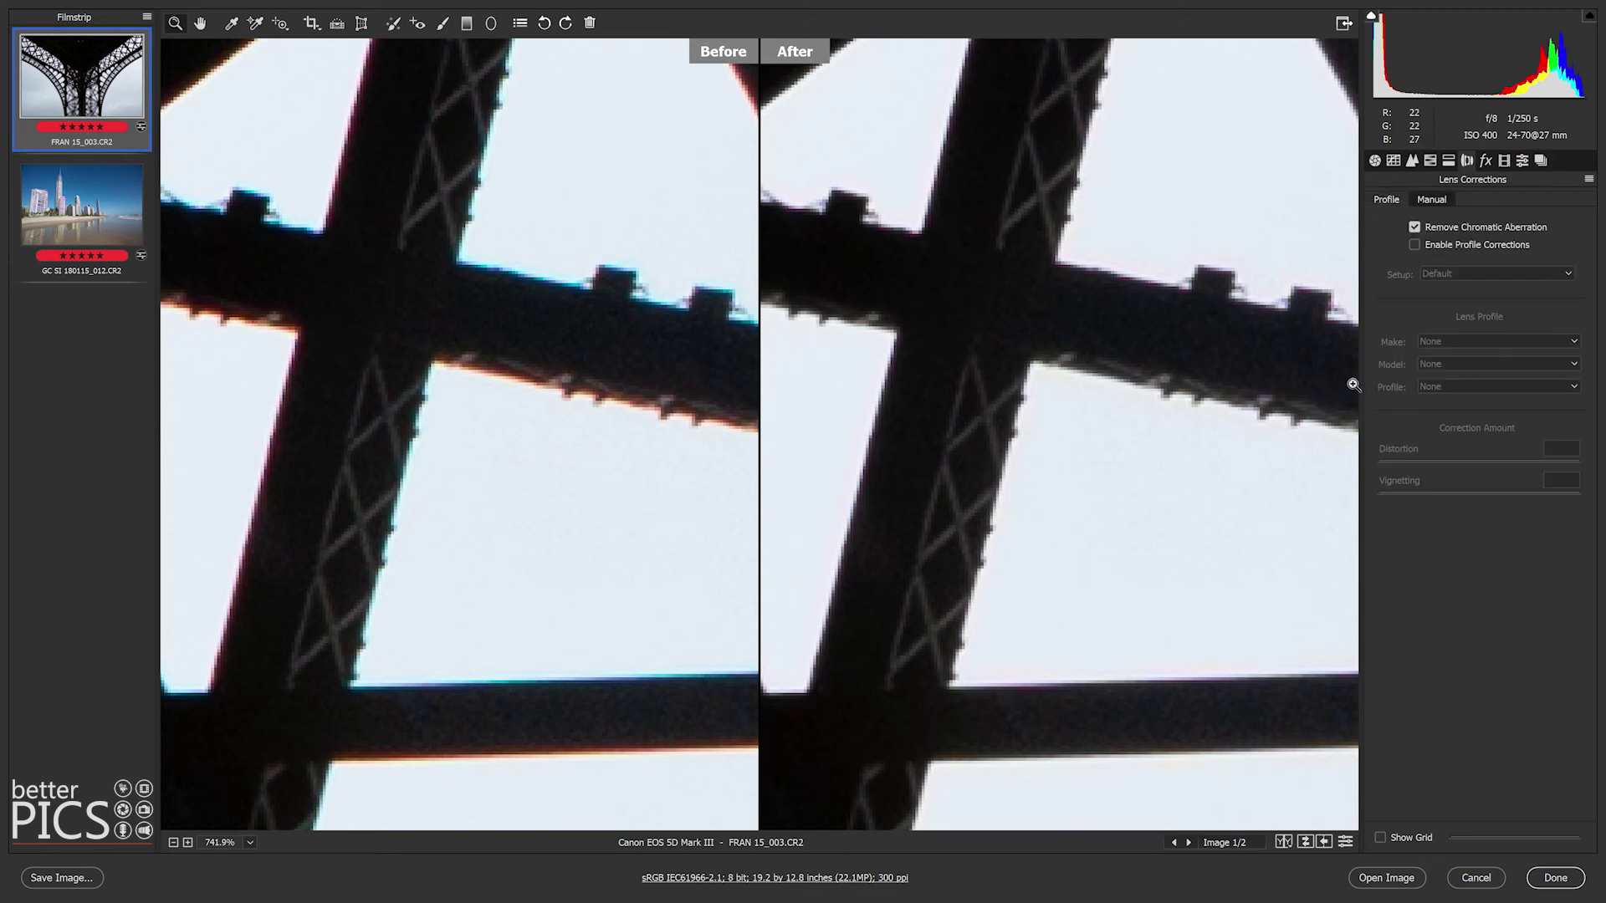
pyautogui.hotkey('ctrl', '0')
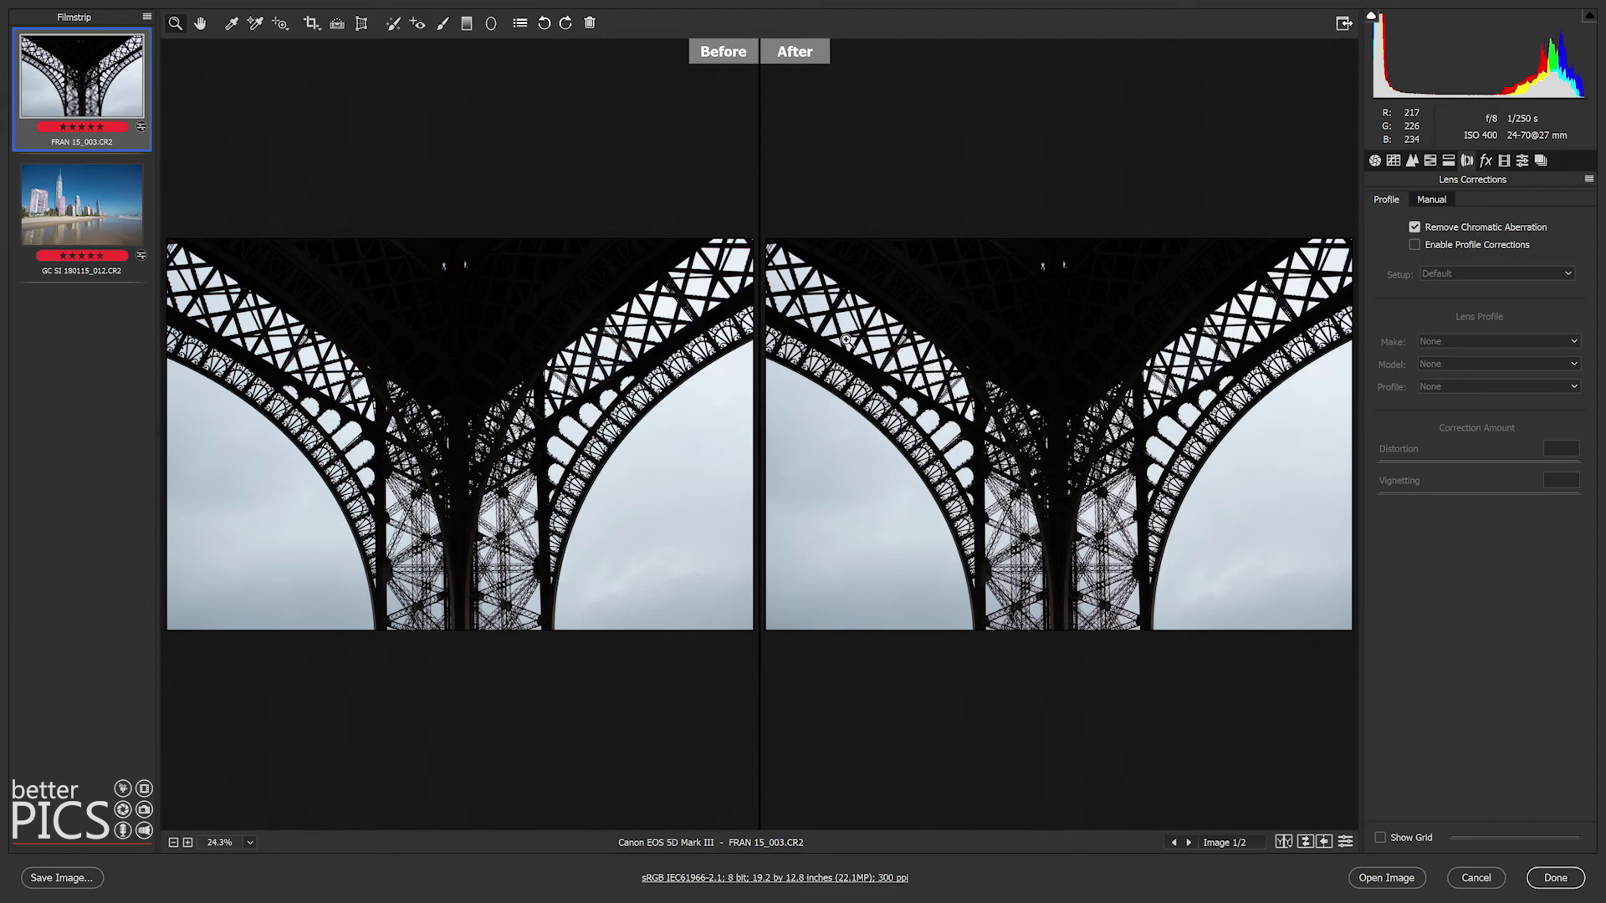
pyautogui.click(900, 385)
pyautogui.moveTo(900, 385); pyautogui.dragTo(1271, 437)
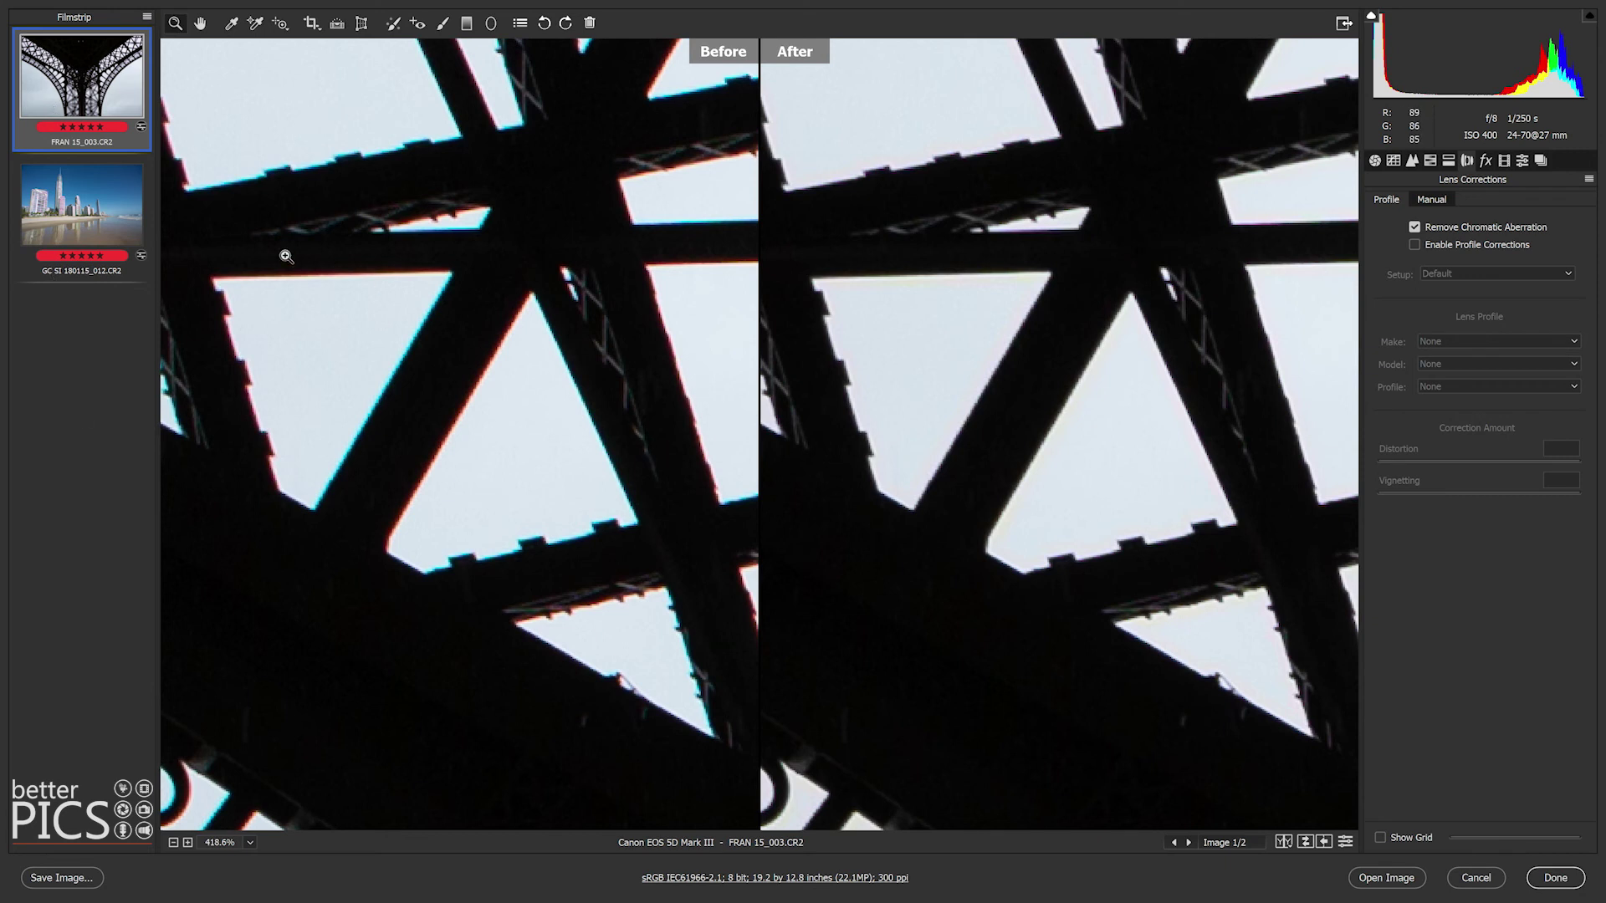
# - Select both photos, apply Remove Chromatic Aberration to them together, and return to the tower photo alone
pyautogui.keyDown('shift'); pyautogui.click(70, 194); pyautogui.keyUp('shift')
pyautogui.click(1414, 226)
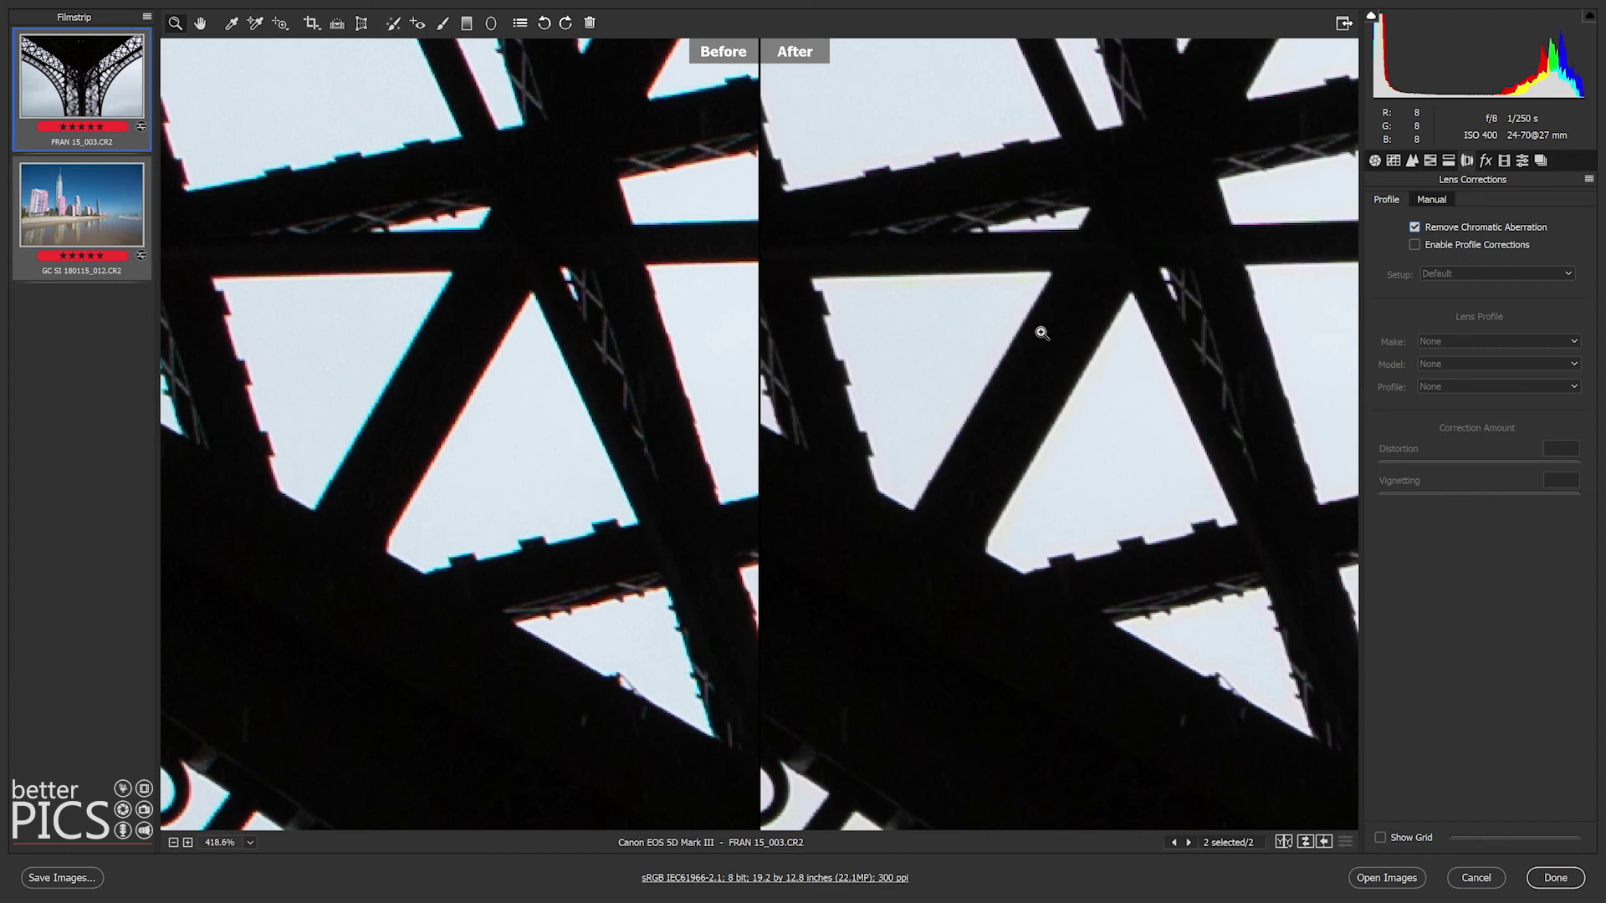
pyautogui.hotkey('ctrl', '0')
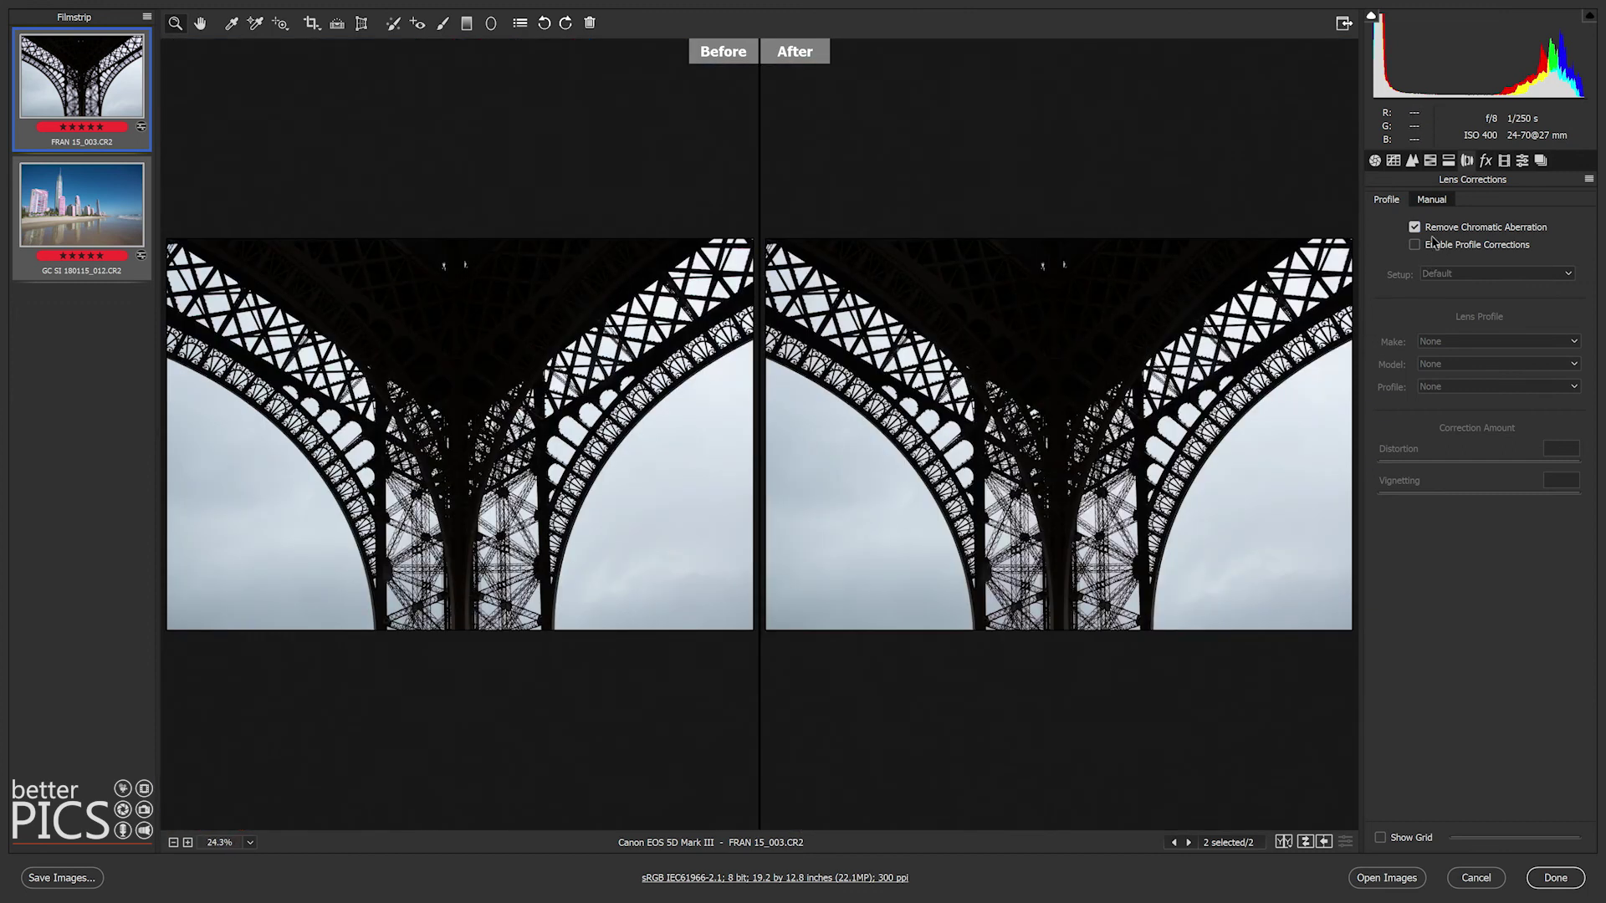
pyautogui.click(114, 103)
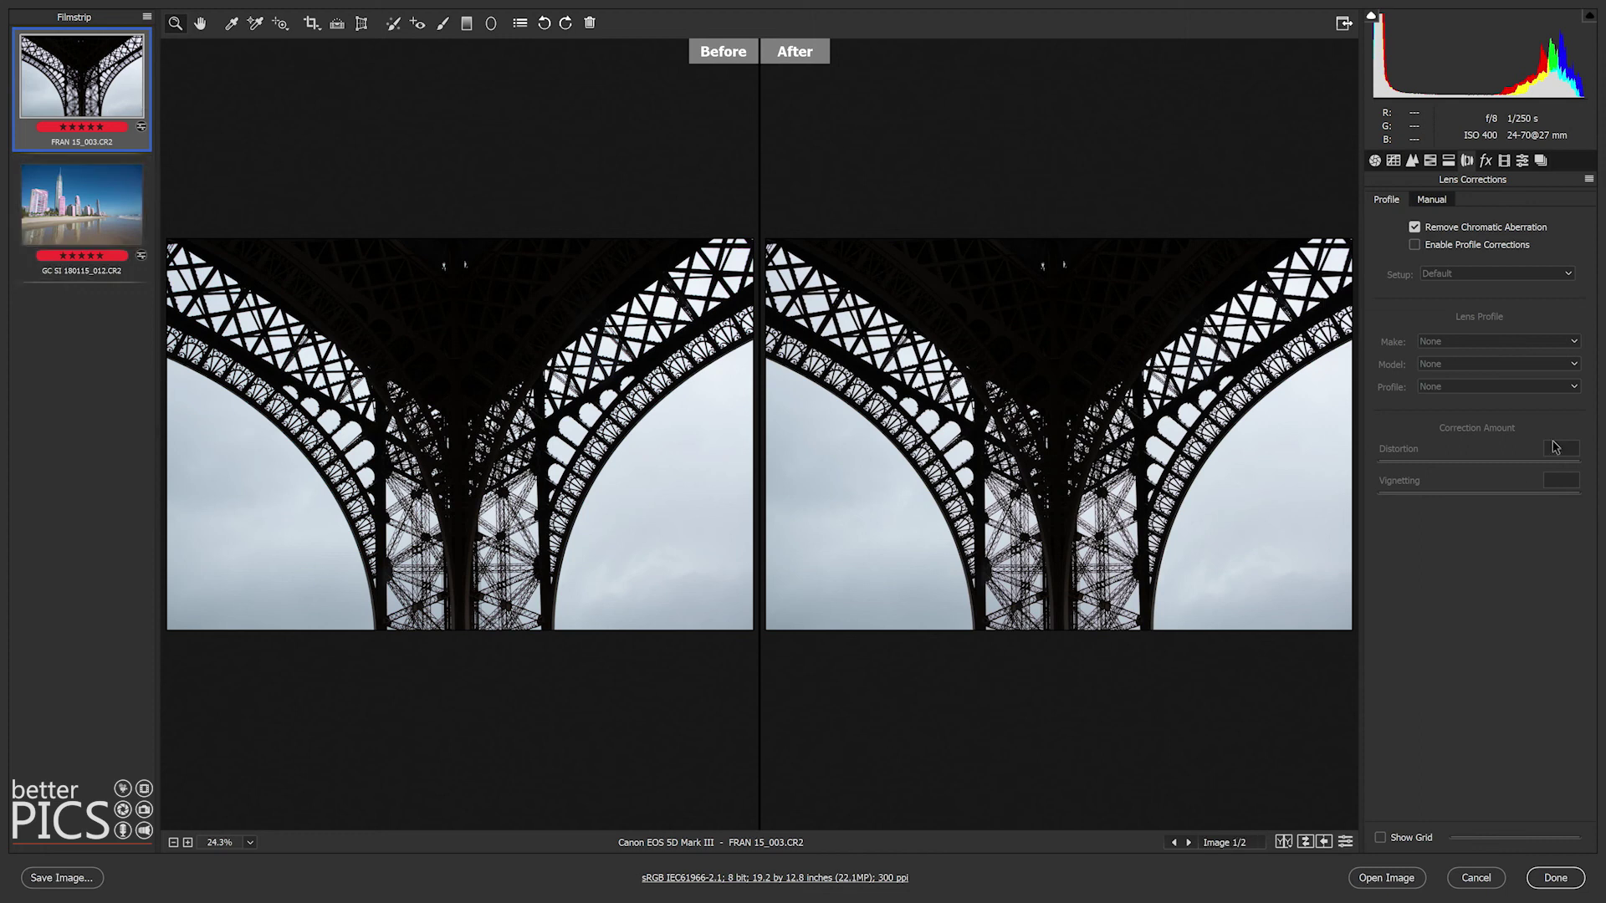
# - Enable profile corrections for the skyline photo and set the profile's distortion correction amount to 121
pyautogui.click(114, 205)
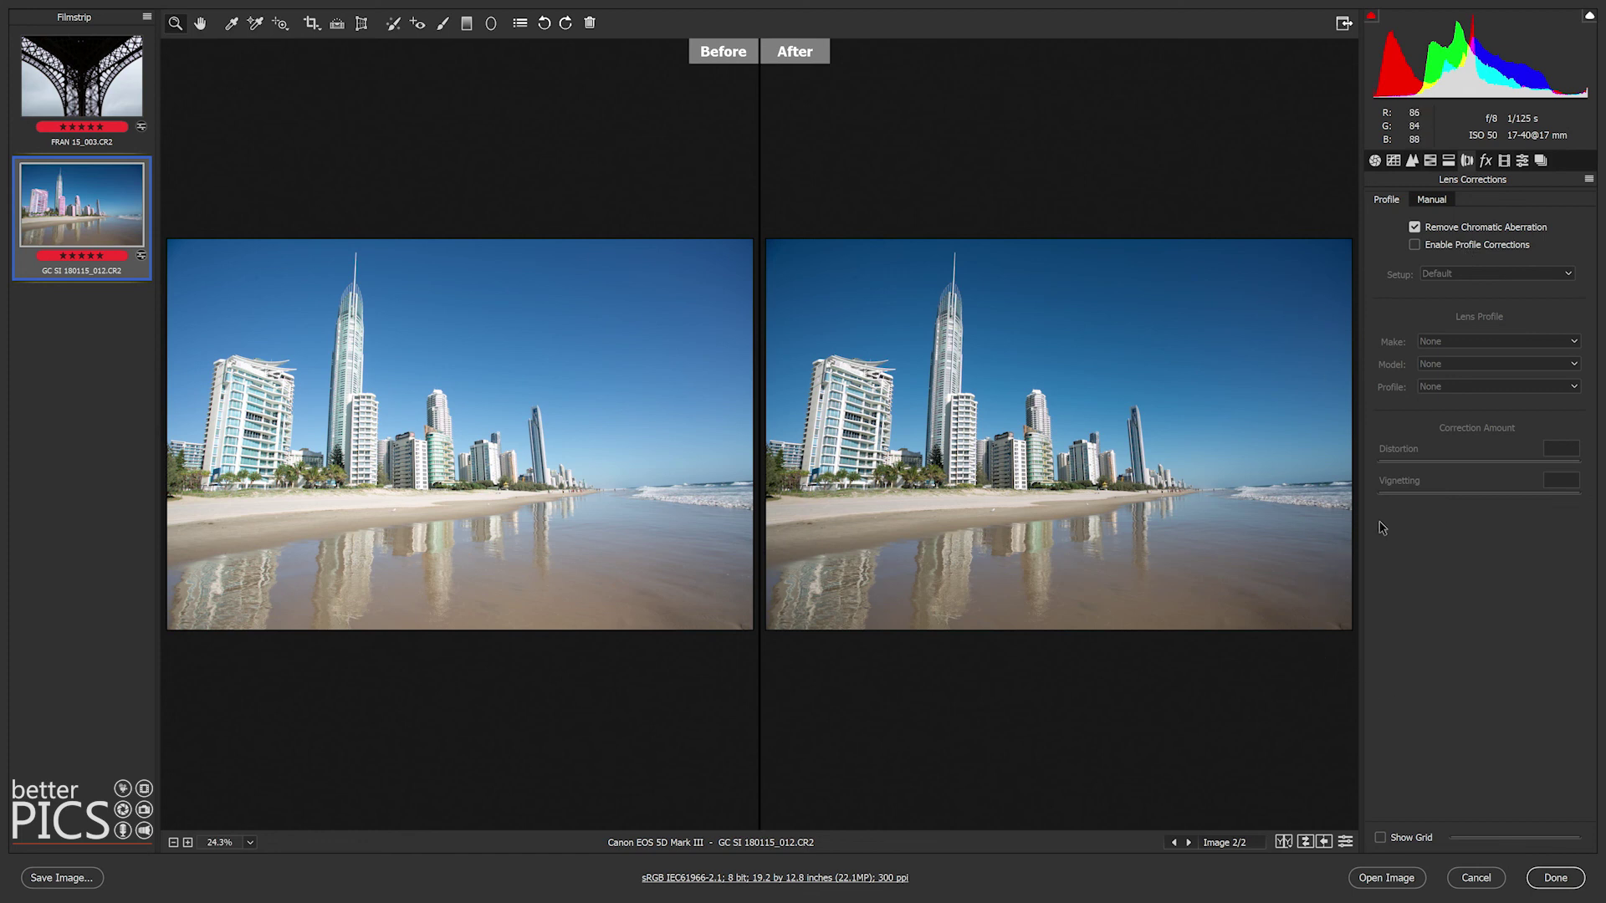
pyautogui.click(1415, 246)
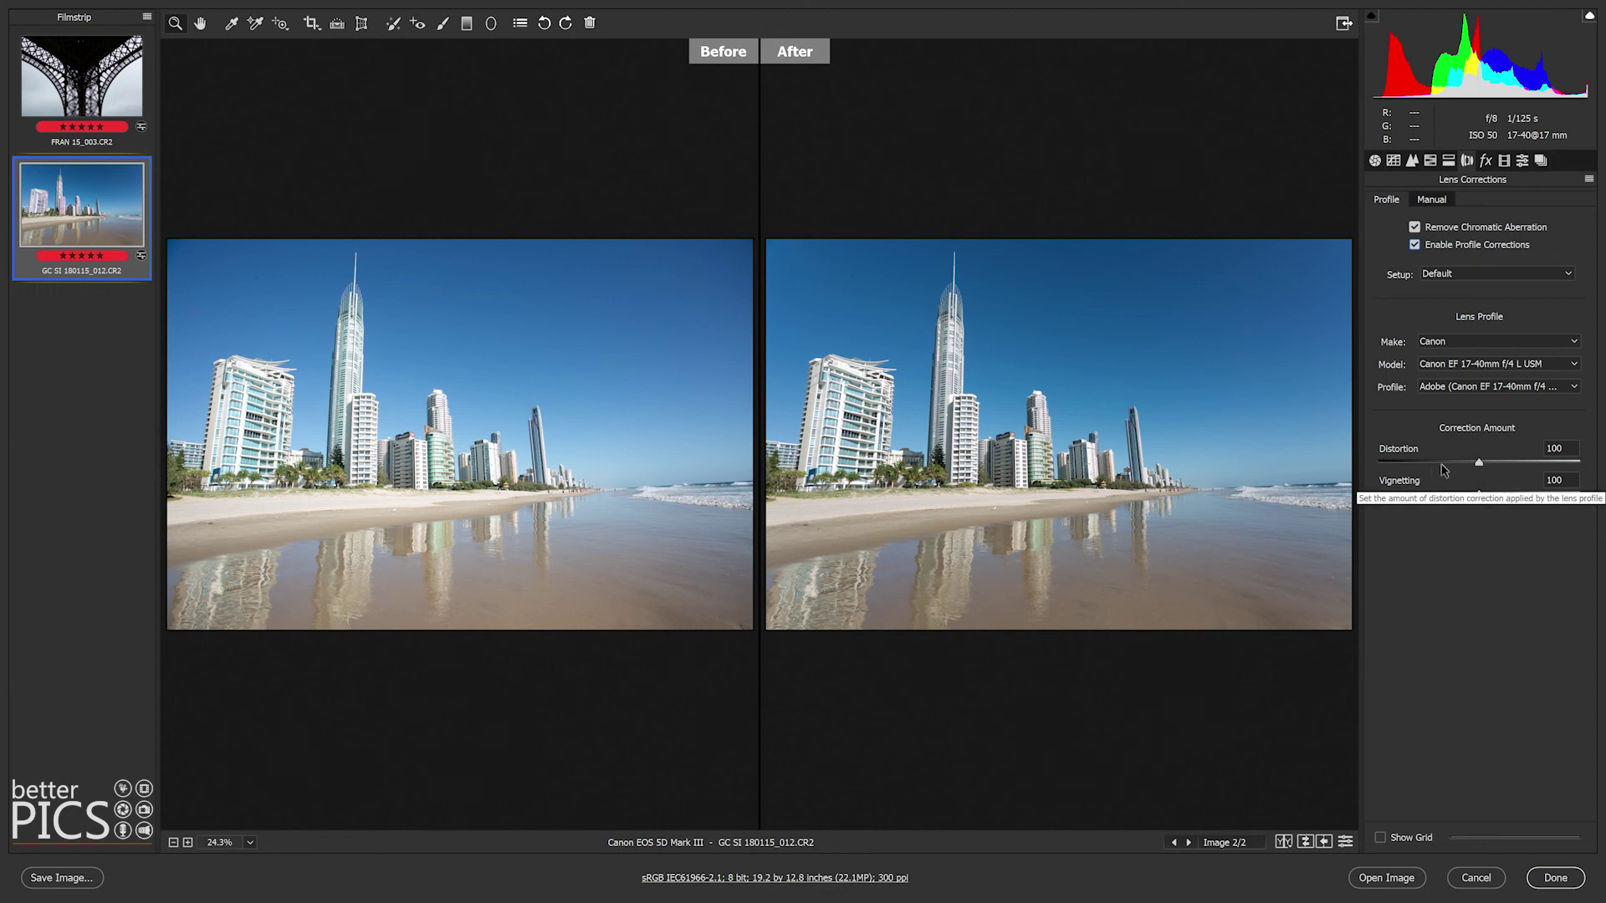
pyautogui.moveTo(1479, 462); pyautogui.dragTo(1528, 462)
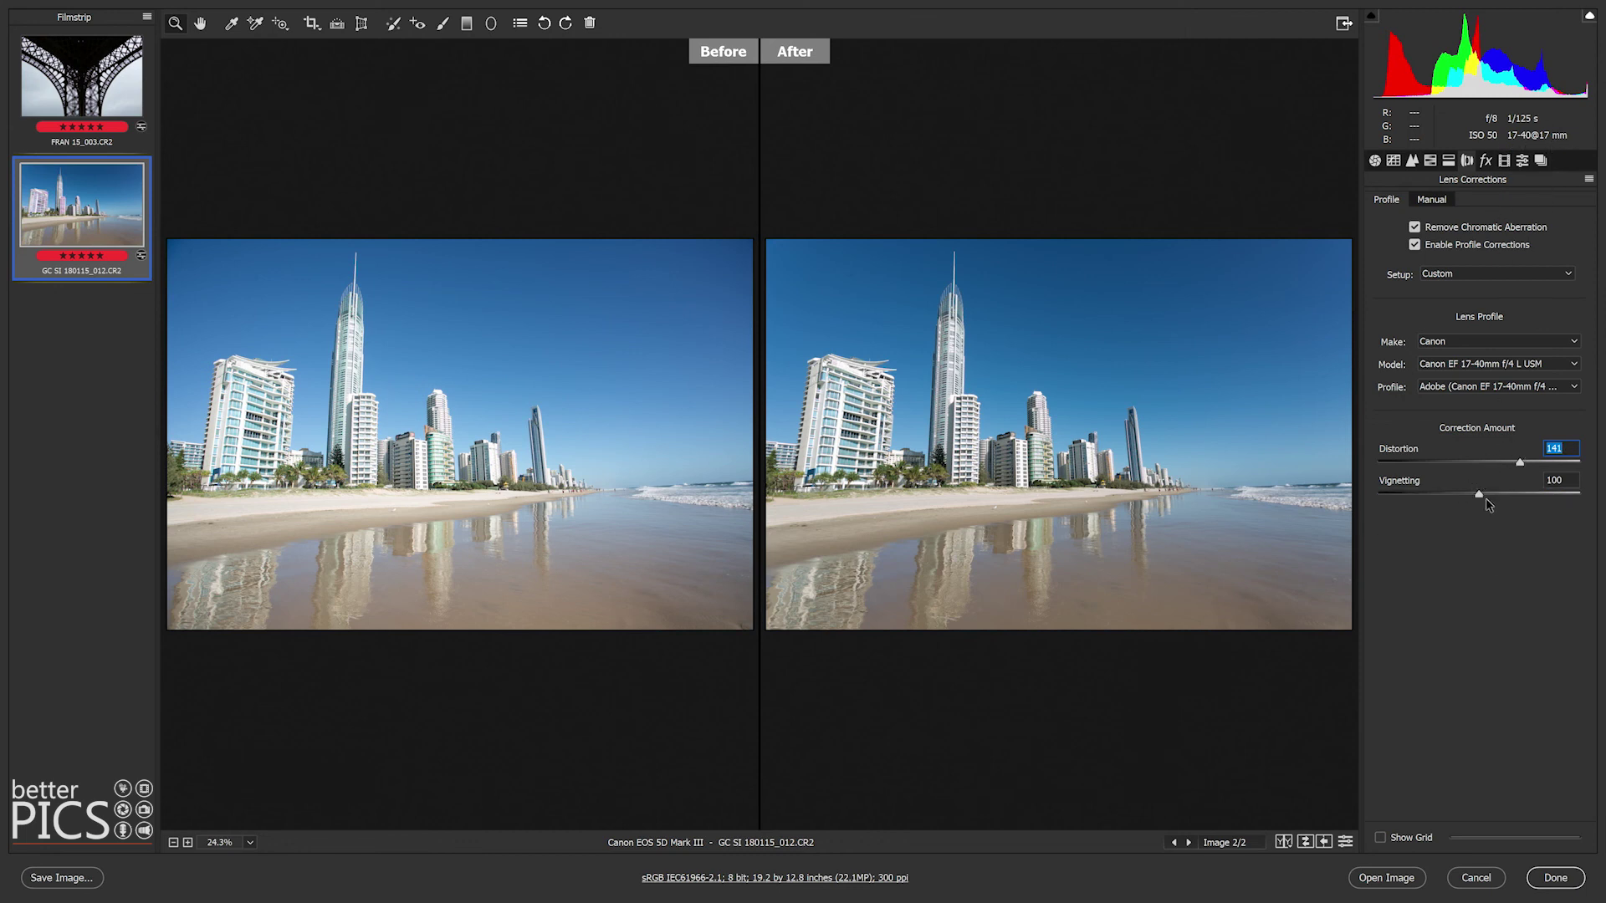
pyautogui.moveTo(1521, 465); pyautogui.dragTo(1472, 465)
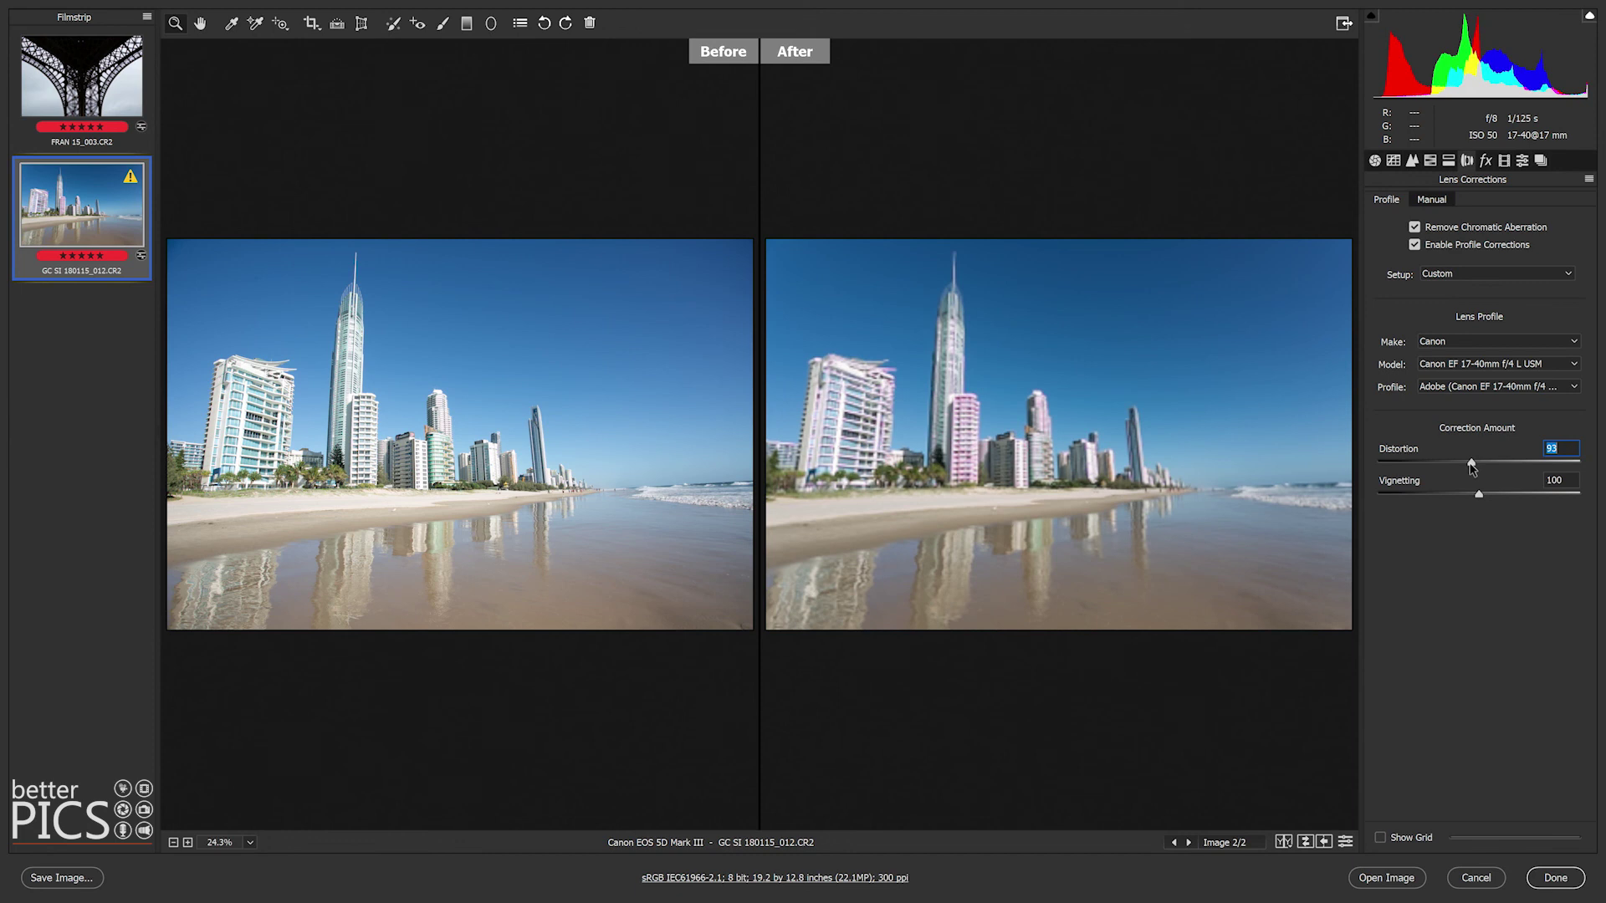
pyautogui.click(1499, 463)
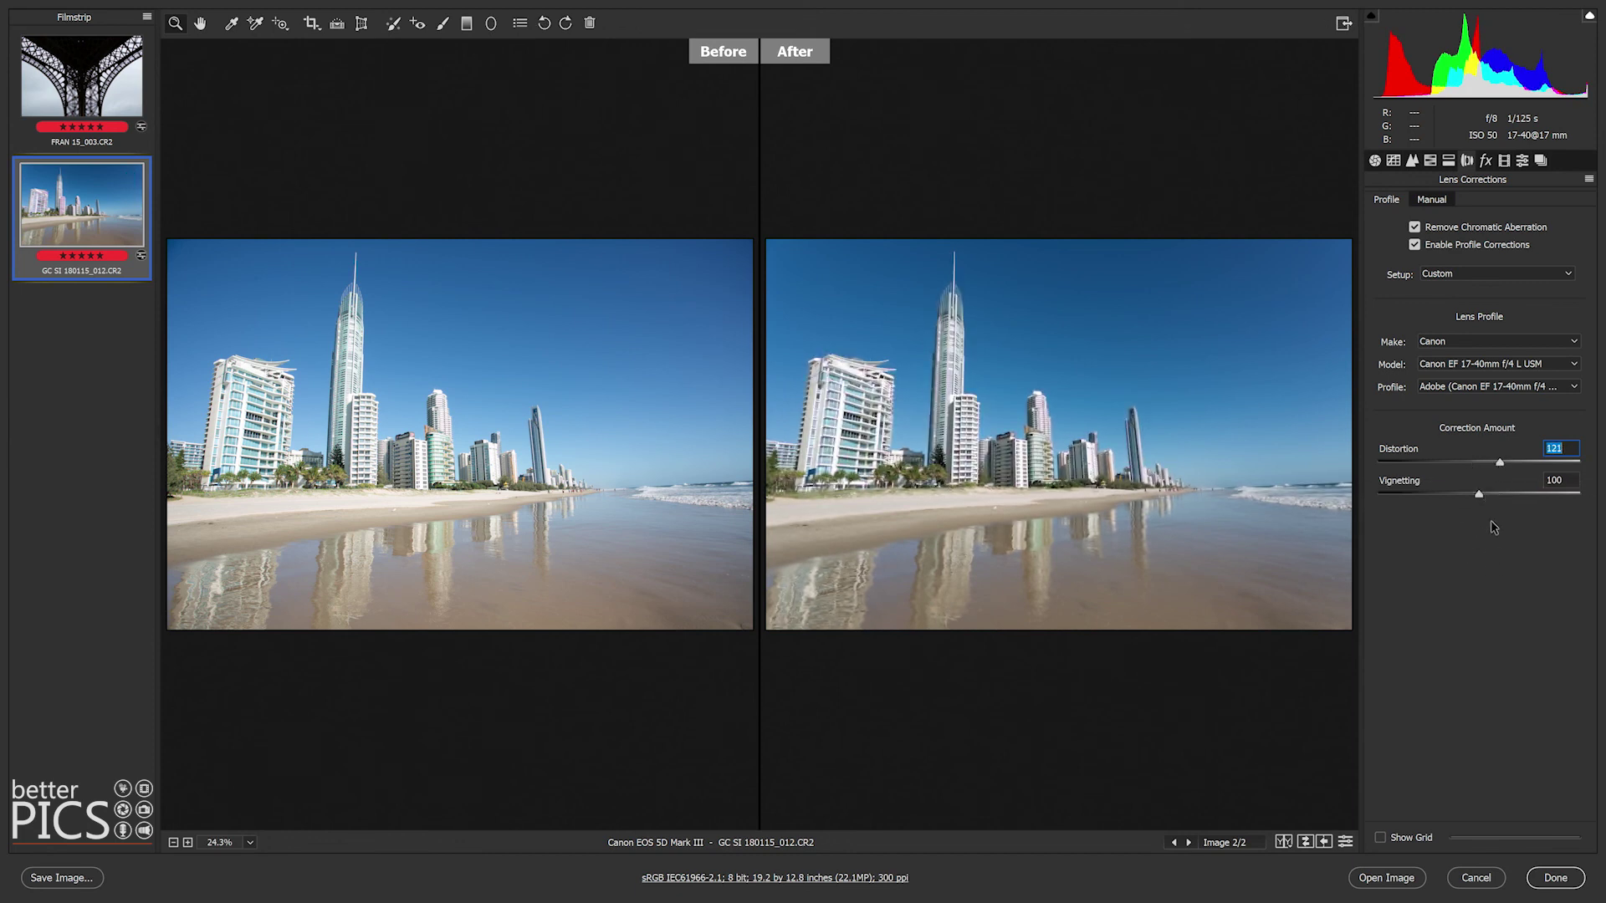
# - Set the skyline photo's profile vignetting correction amount to 129 and show its manual lens correction settings
pyautogui.click(1481, 495)
pyautogui.moveTo(1490, 502); pyautogui.dragTo(1447, 493)
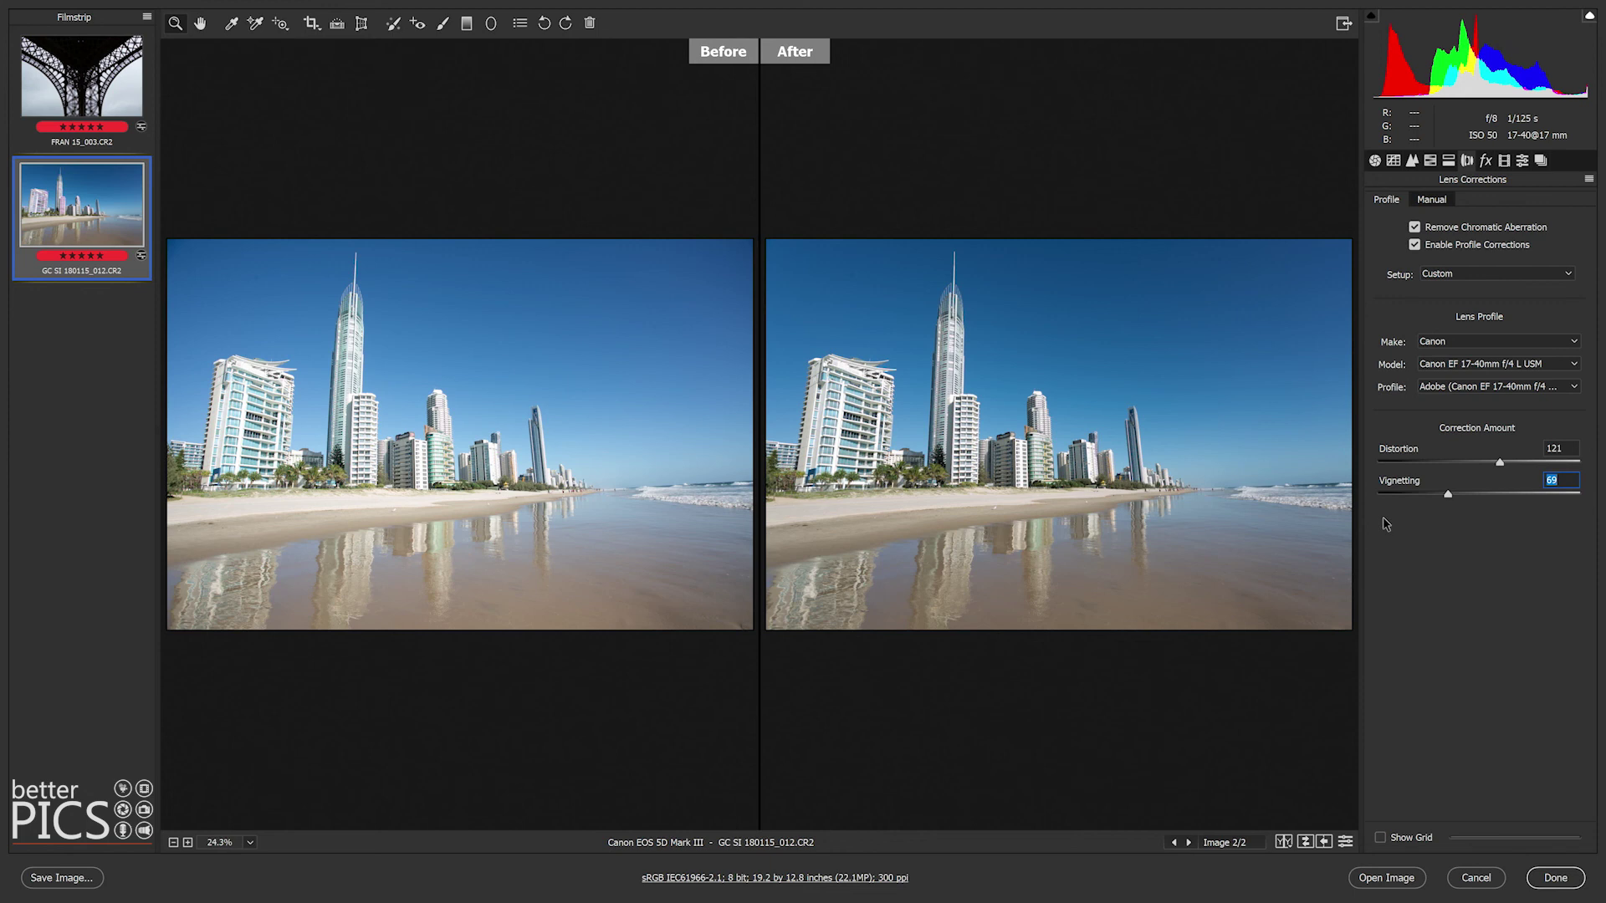
pyautogui.moveTo(1506, 495); pyautogui.dragTo(1492, 495)
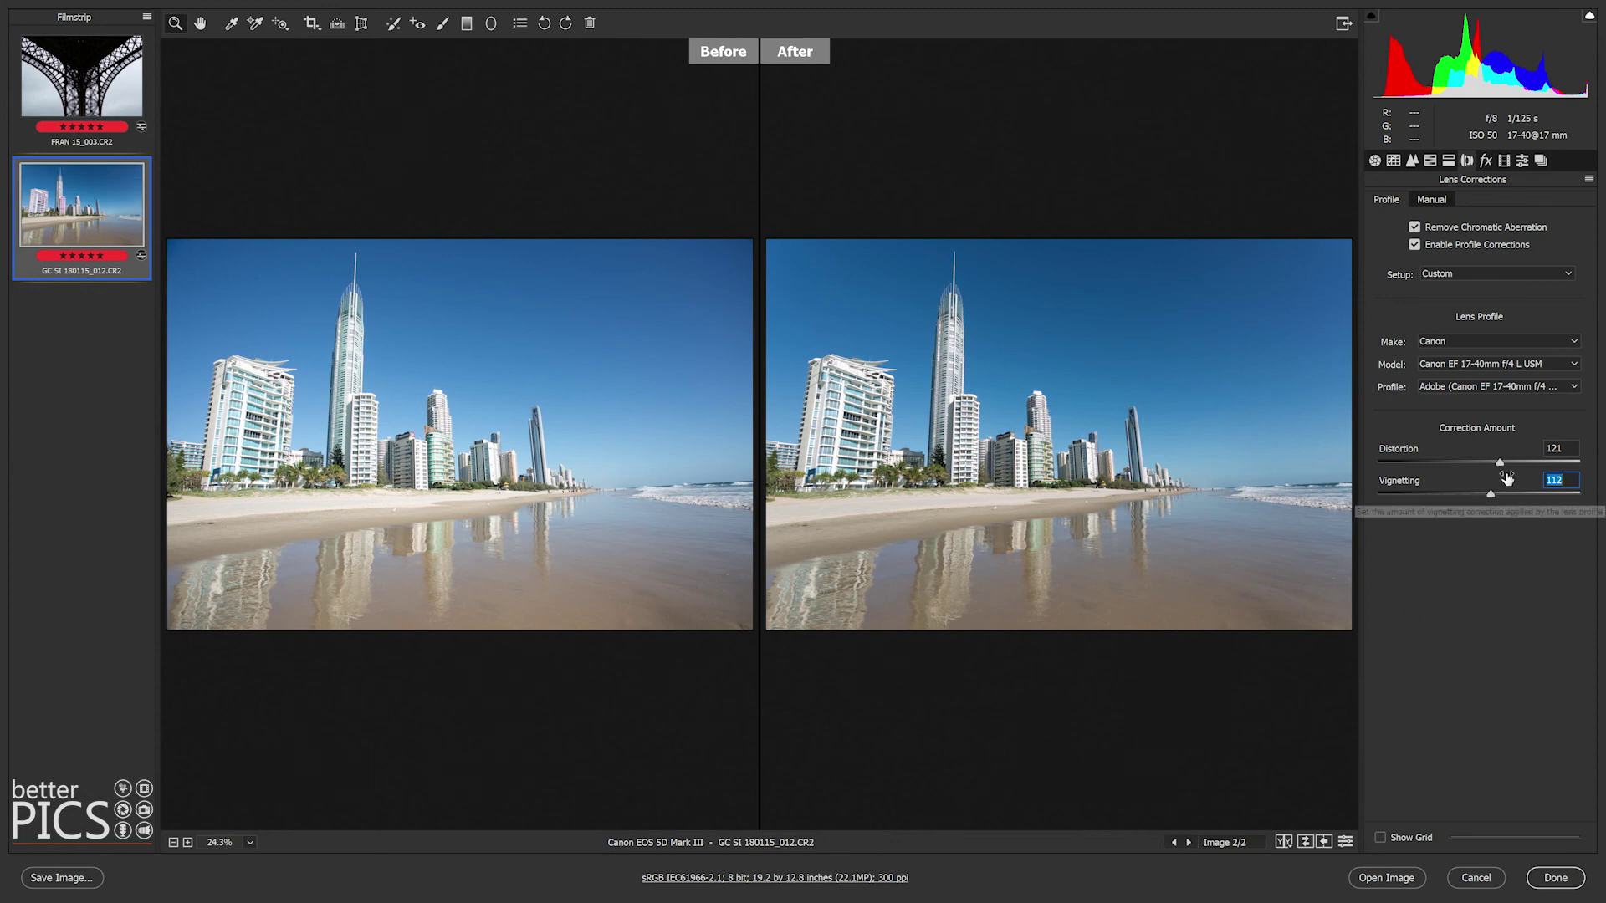
pyautogui.moveTo(1488, 493); pyautogui.dragTo(1508, 494)
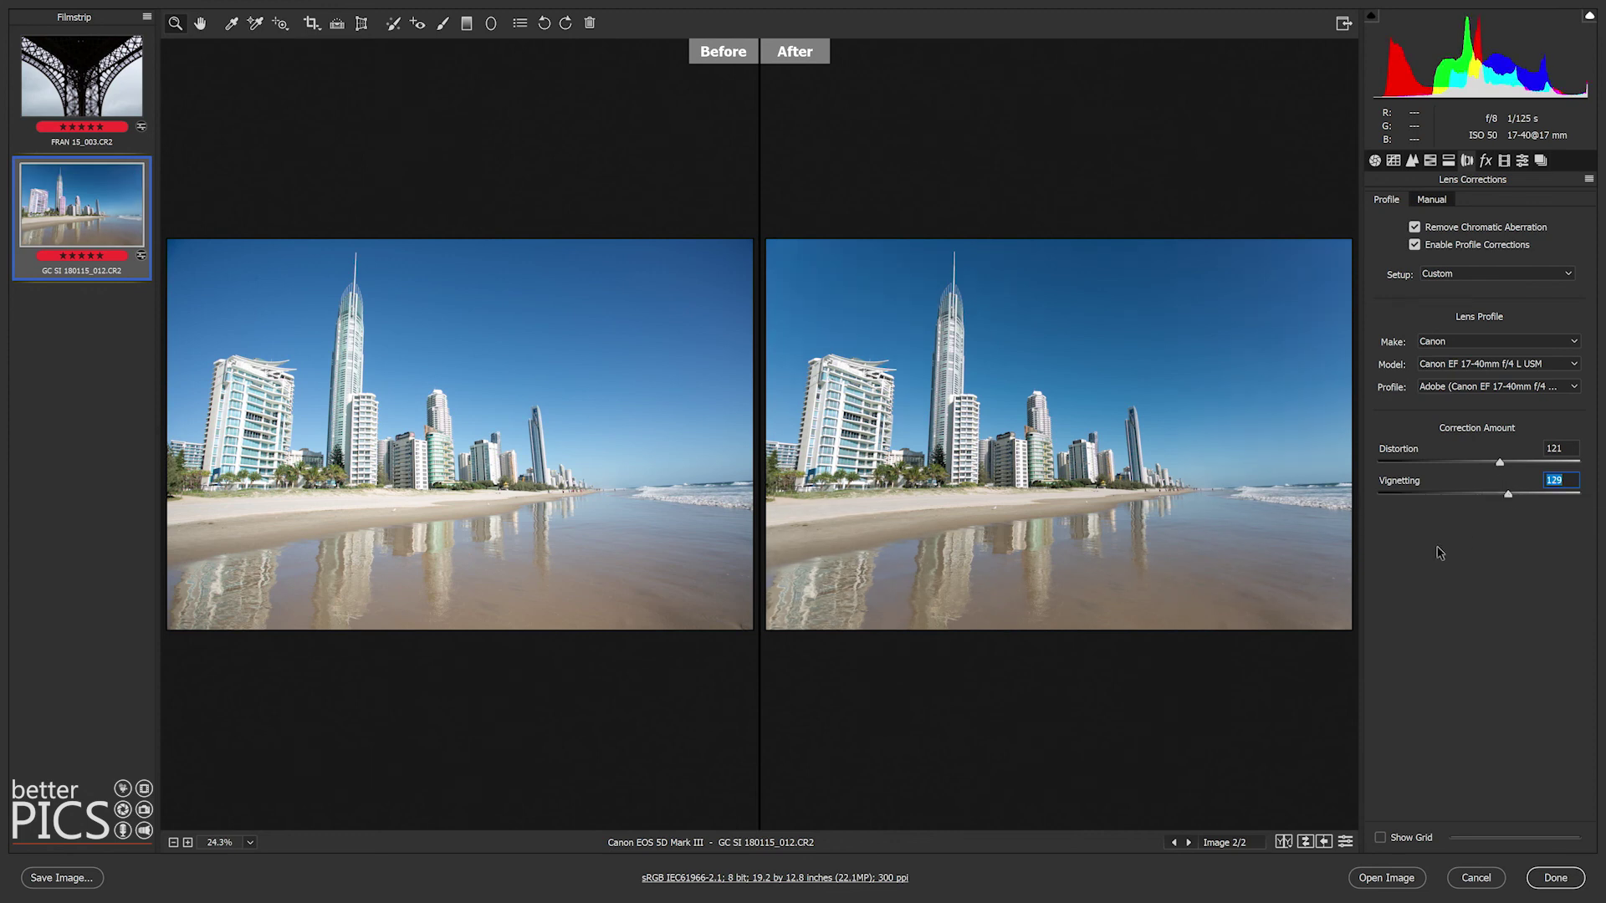
pyautogui.click(1434, 201)
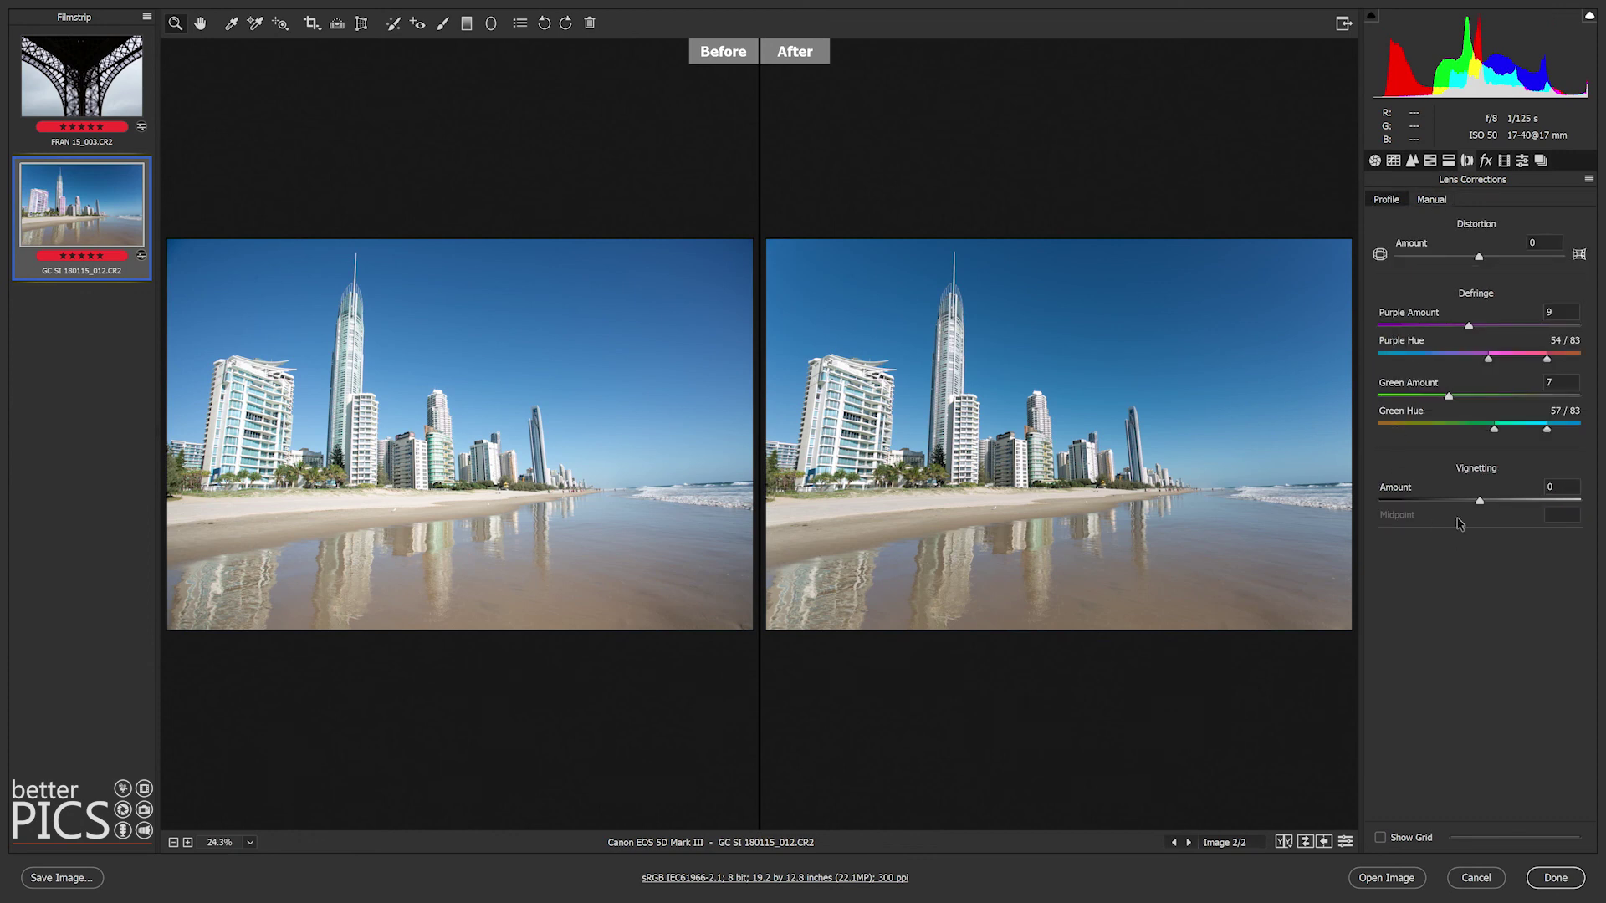